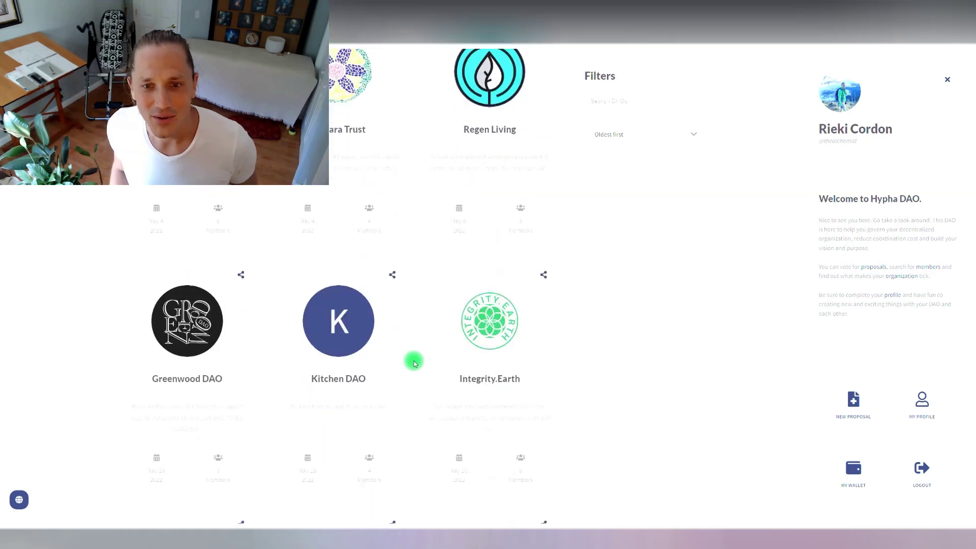
Log out of the Regen Civics Alliance DAO and log back in with the Hypha Wallet
left_click(504, 360)
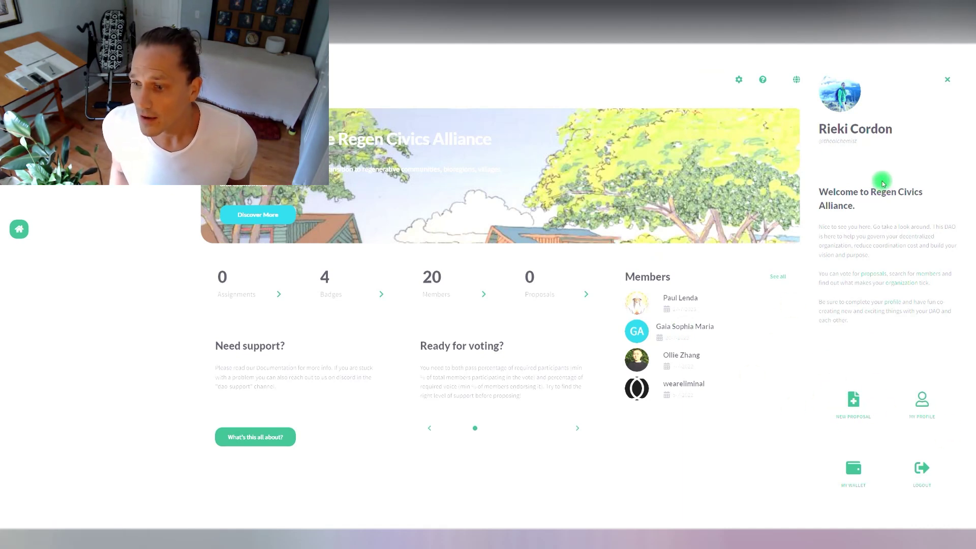
left_click(920, 495)
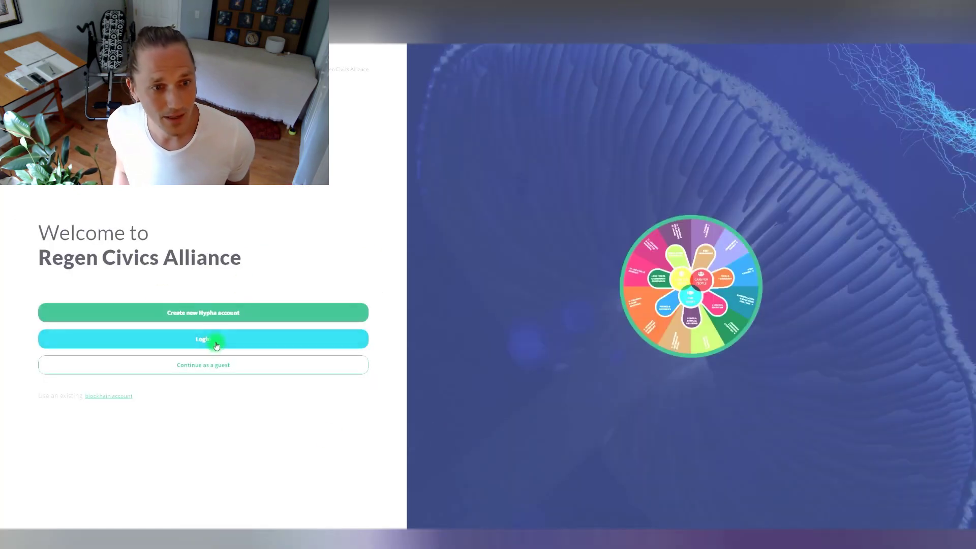
left_click(216, 345)
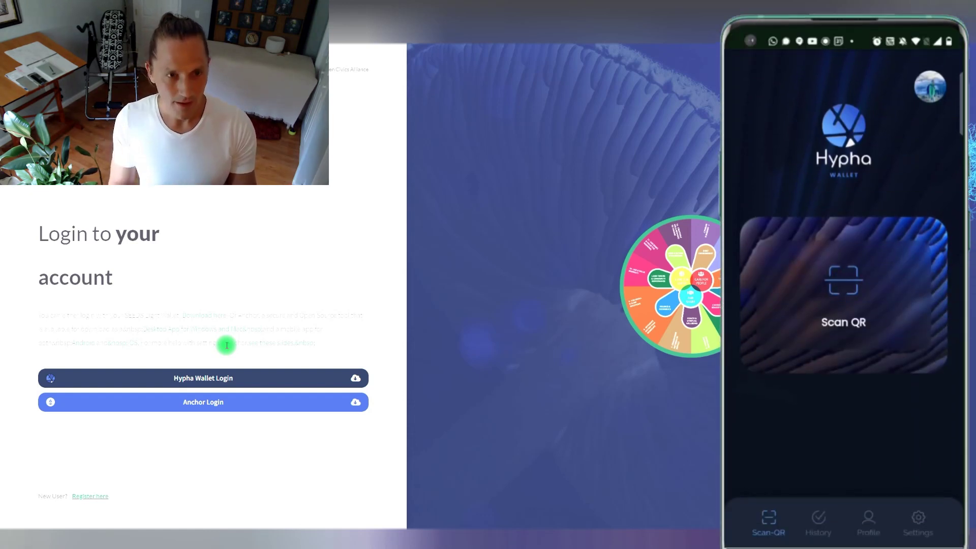
left_click(215, 379)
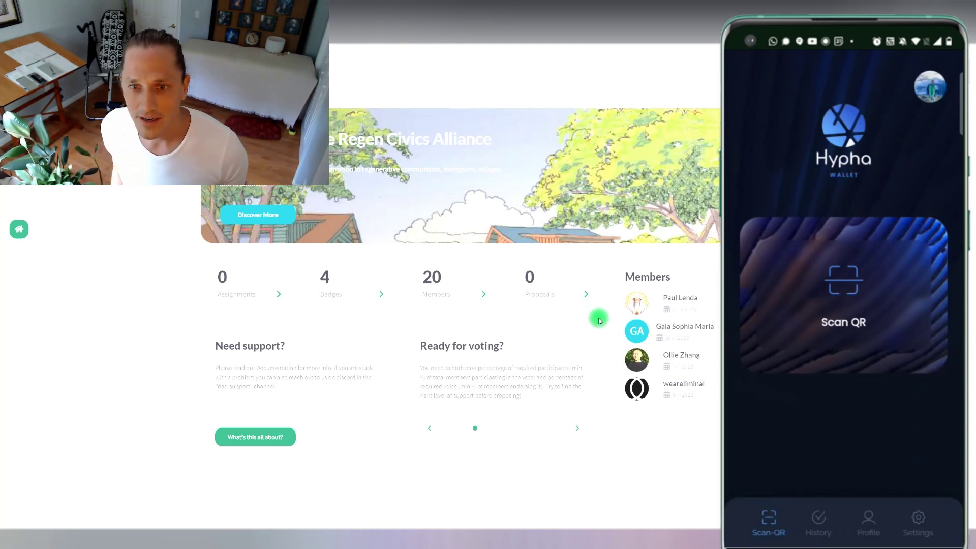
Start a new proposal in the Regen Civics Alliance and choose Contribution as its type
scroll(600, 325, "down", 3)
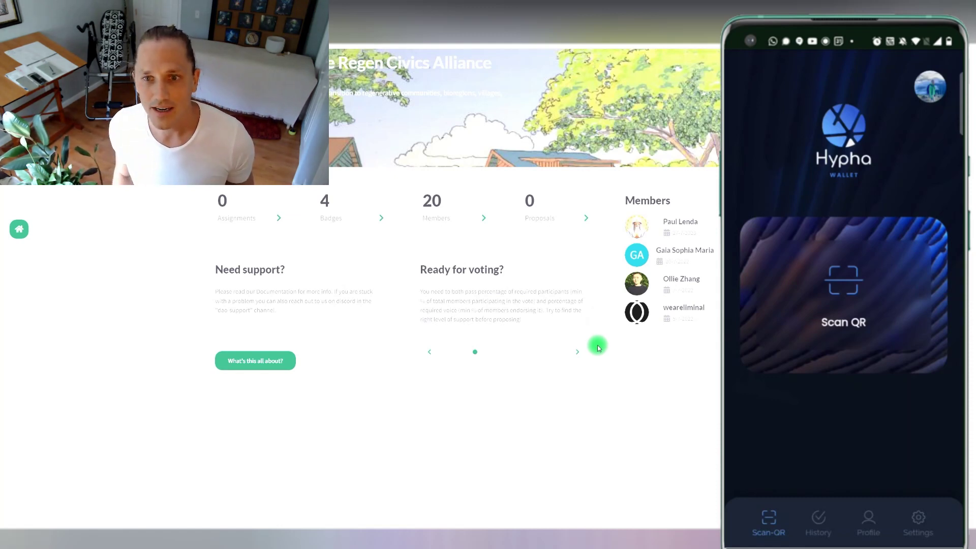
scroll(599, 348, "up", 3)
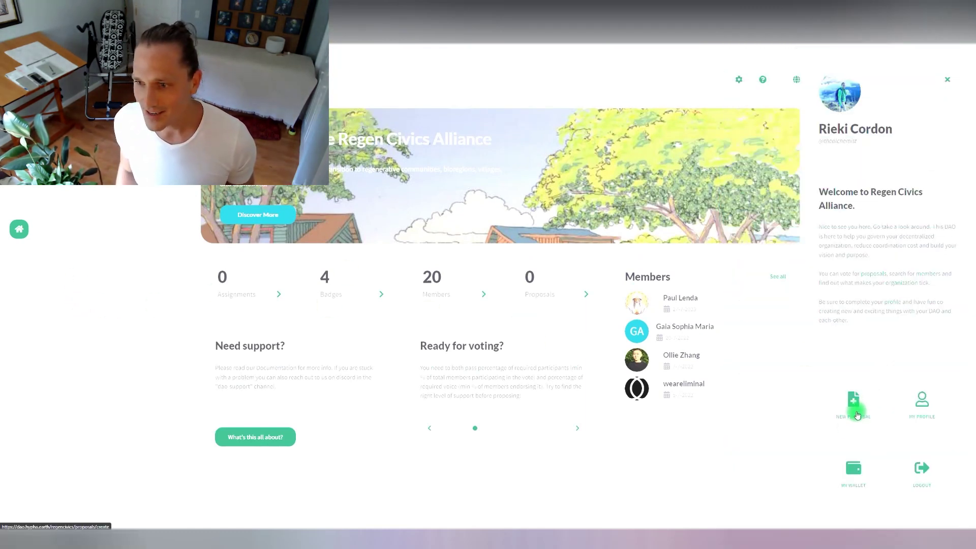
left_click(834, 436)
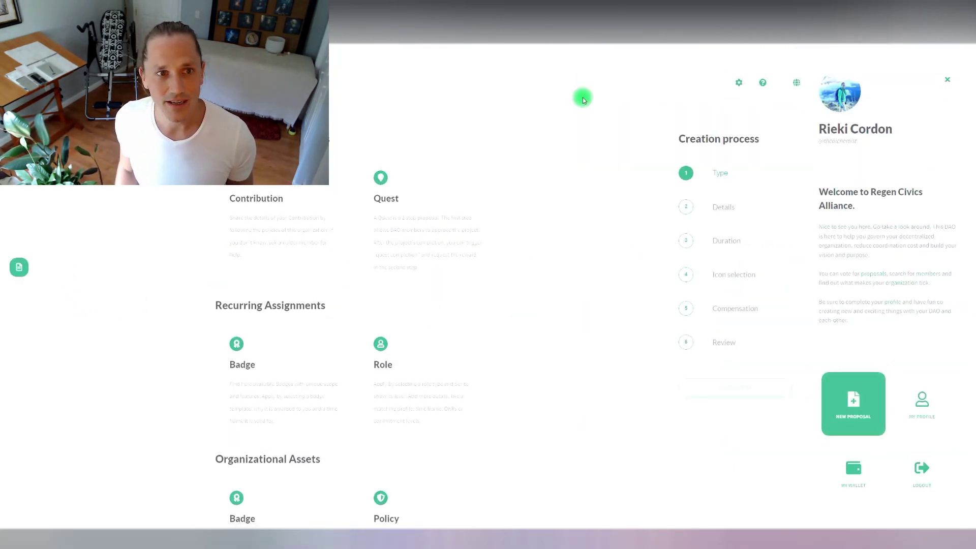
left_click(262, 218)
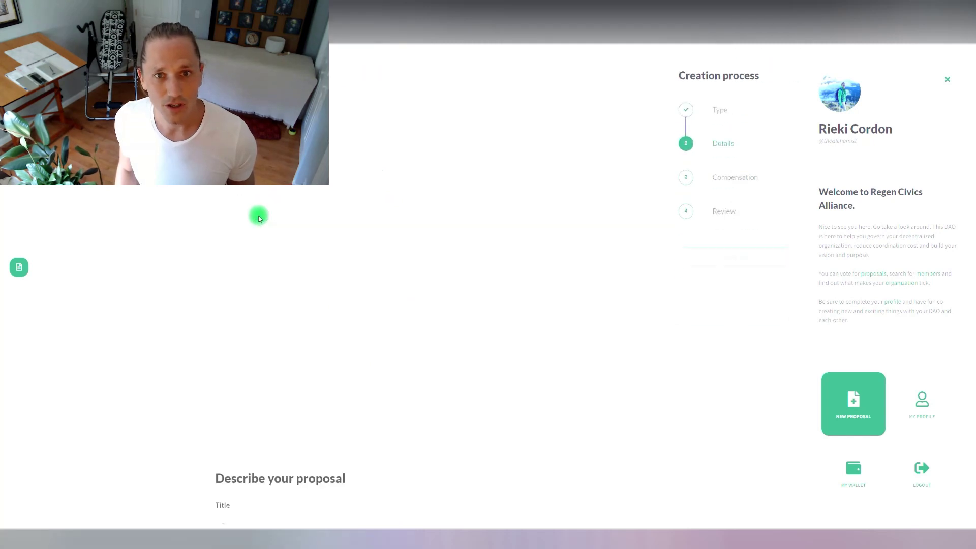
Title the proposal "Quest 1 - Completion - Exciting yay!"
left_click(269, 117)
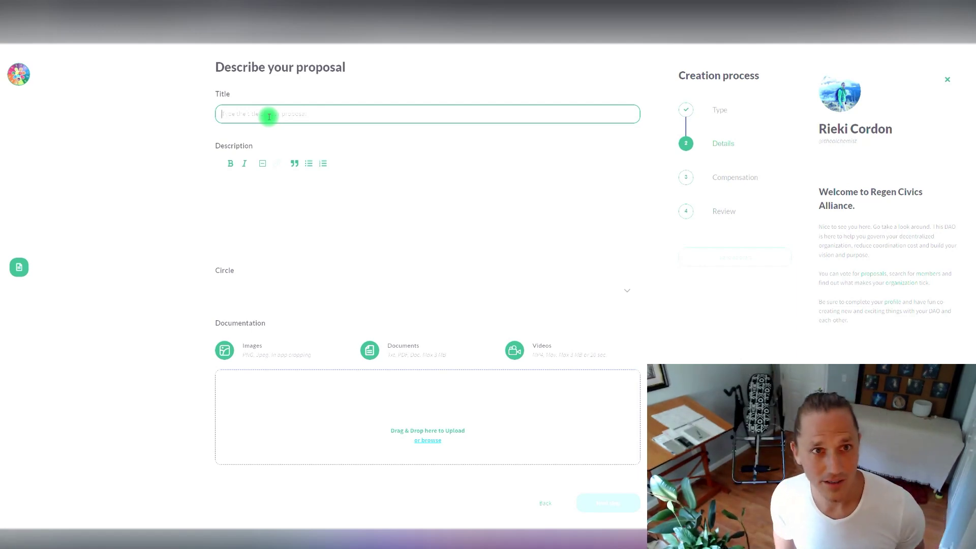
type("Ques")
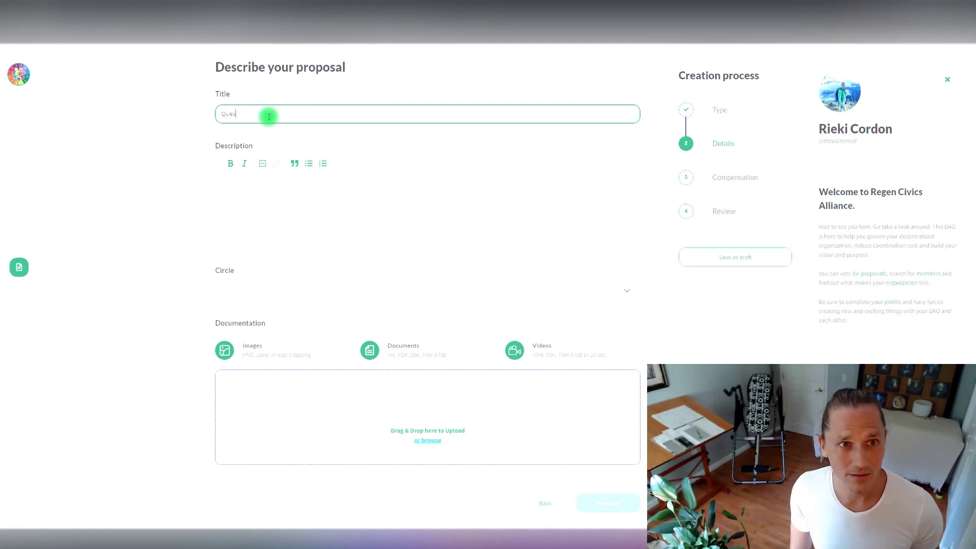
type("t 12")
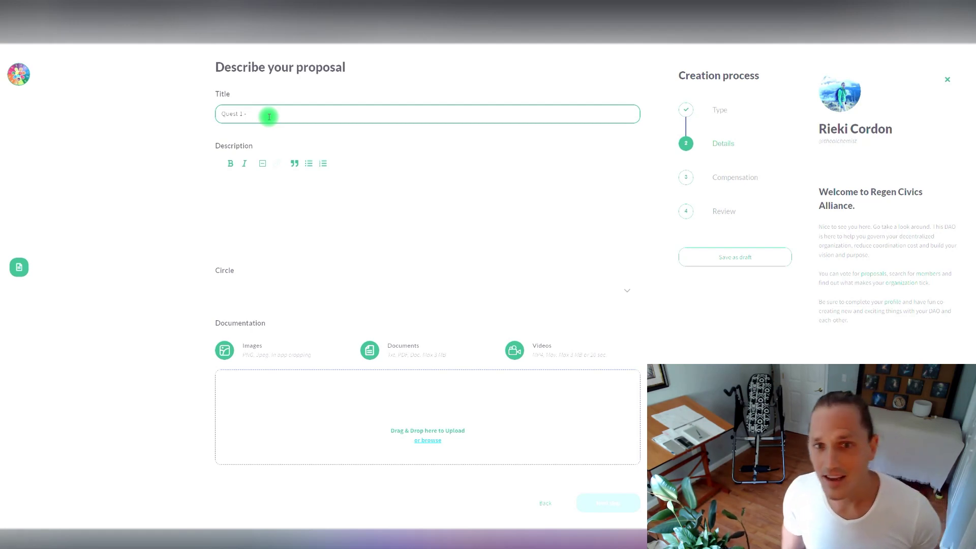
type("Completion")
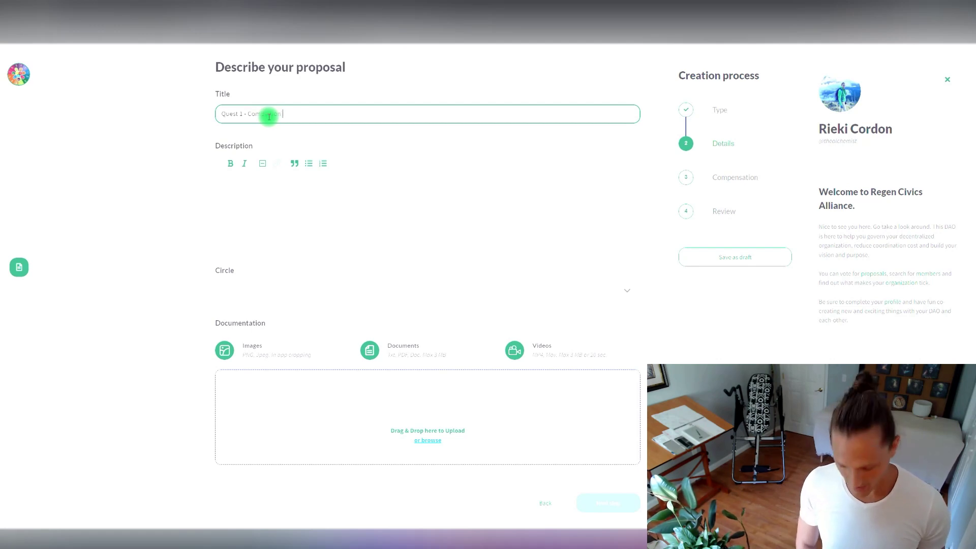
type("- Exciting y")
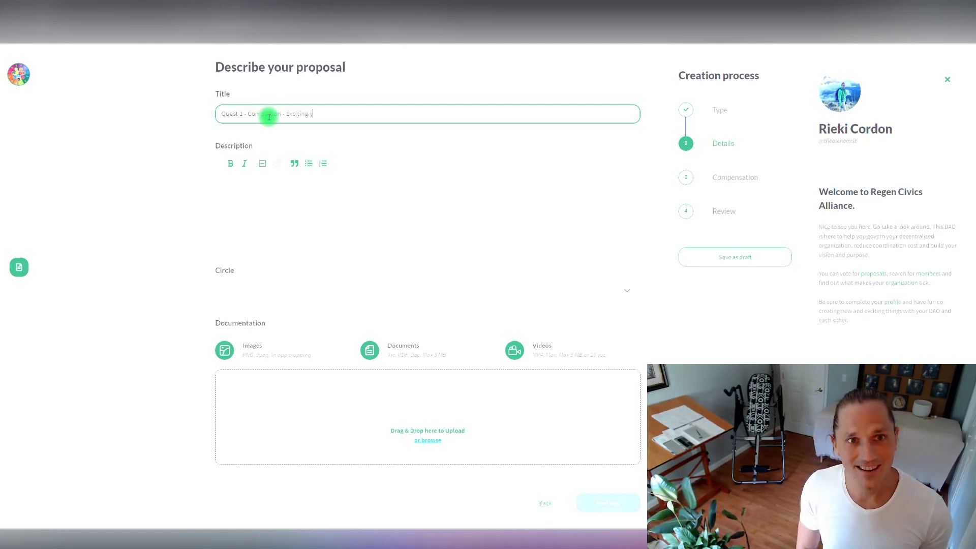
type("ay-")
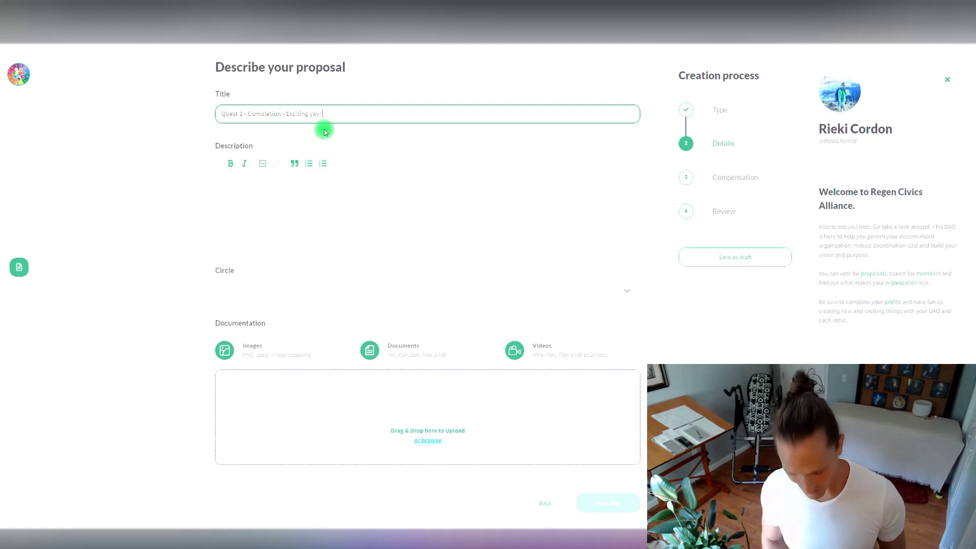
left_click_drag(242, 113, 216, 113)
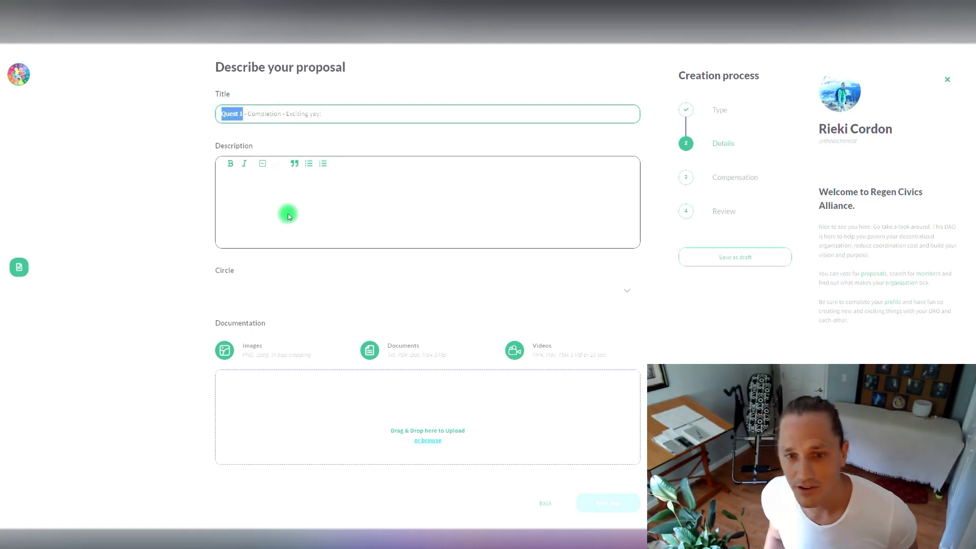
Write a description with an opening line, the items A, B and C on separate lines, and a "Link to video" line
left_click(267, 197)
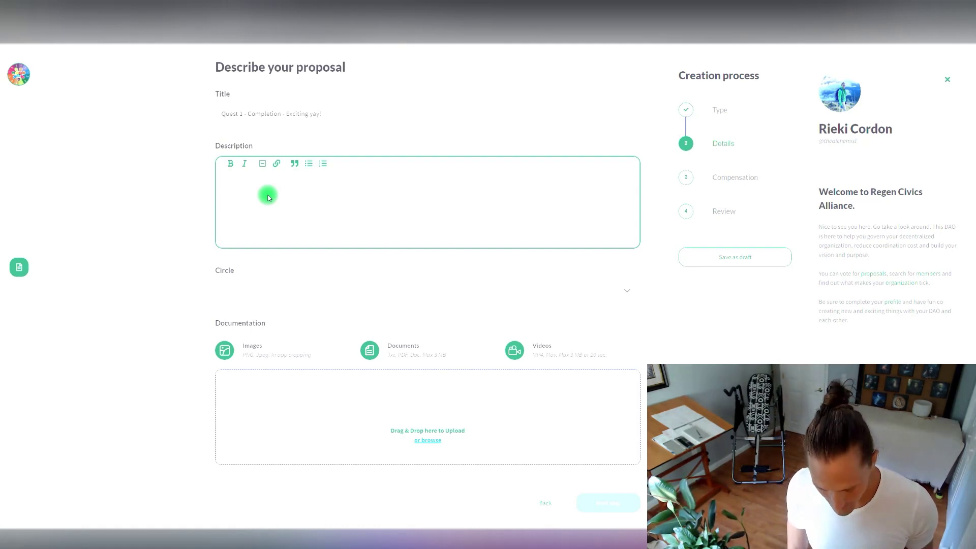
type("Hey team")
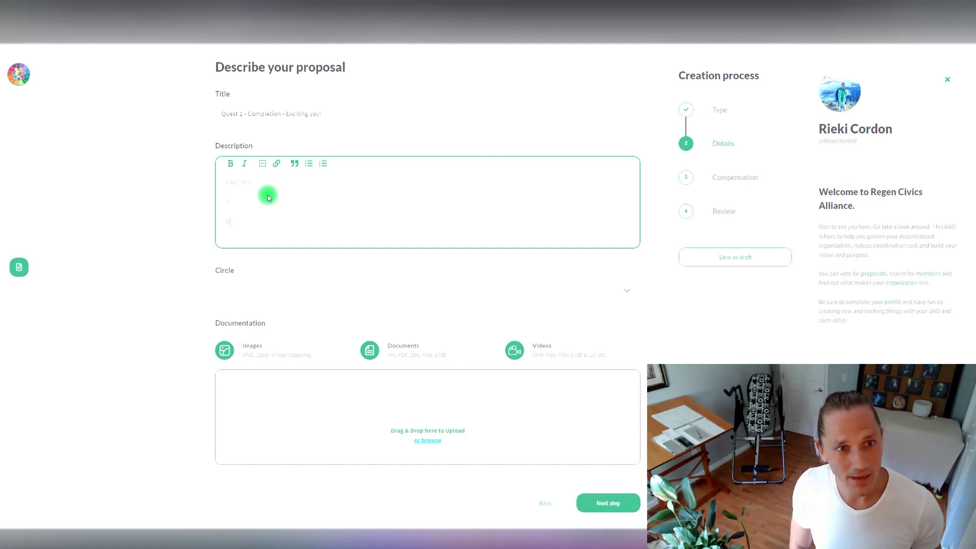
key("Return")
key("Return")
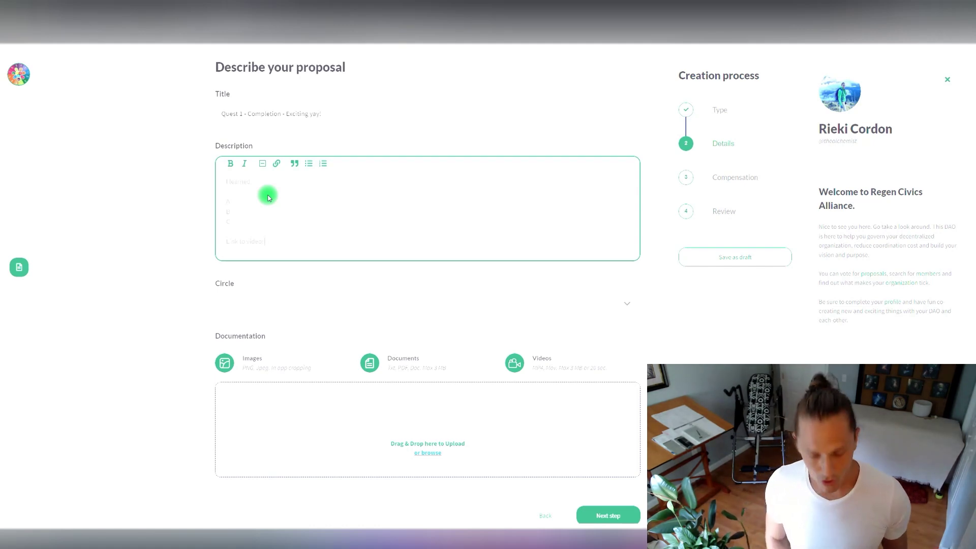
Add a "Link to verify" line to the description, separated by a blank line from the video link line
key("Return")
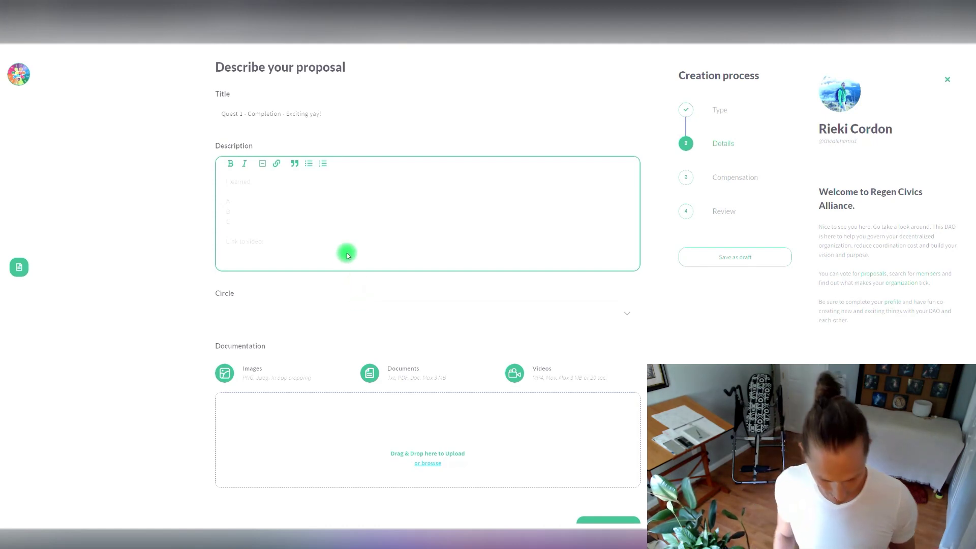
key("Return")
key("Return")
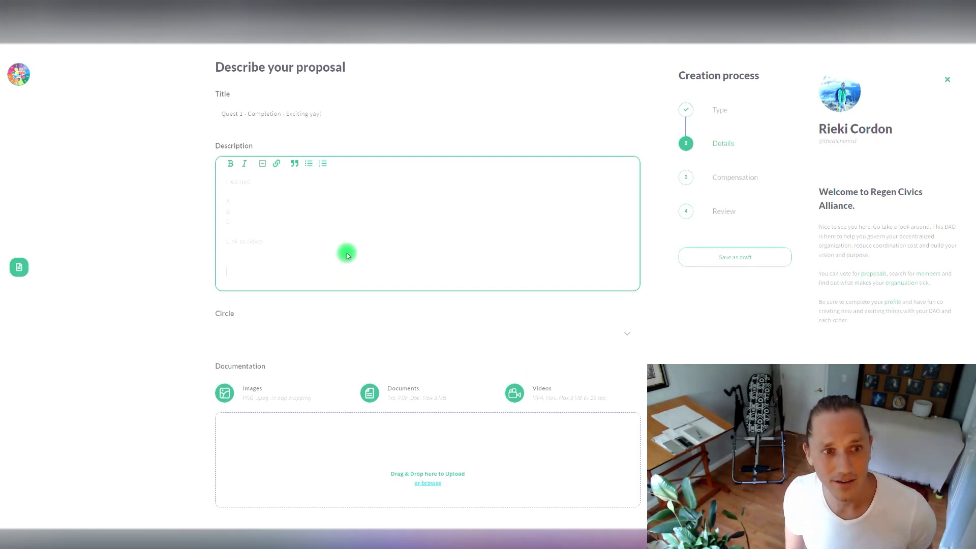
key("BackSpace")
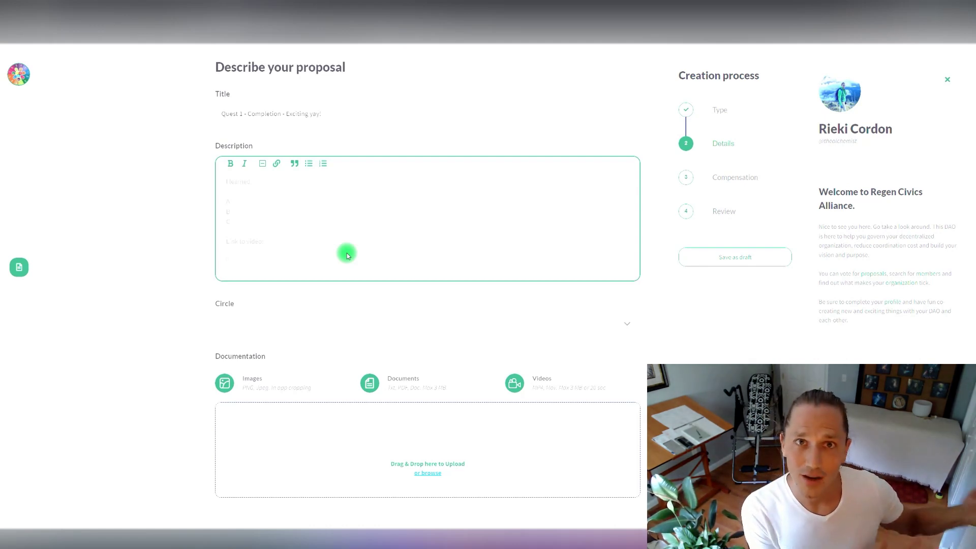
type("Link")
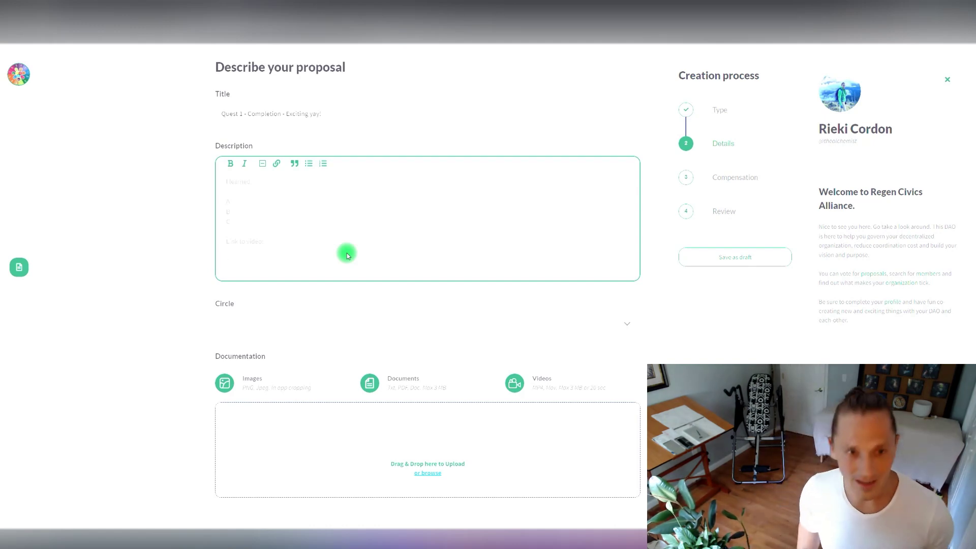
type(" to verify:")
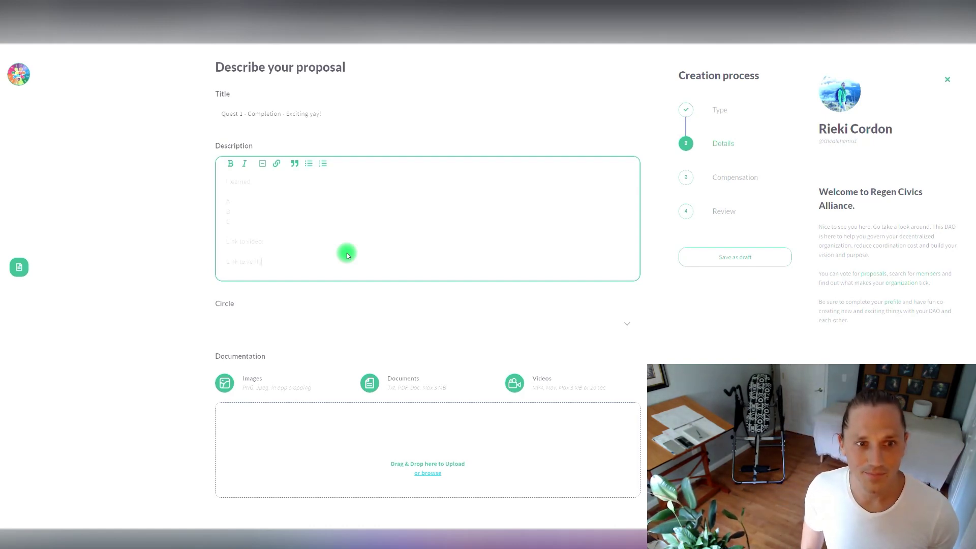
key("Return")
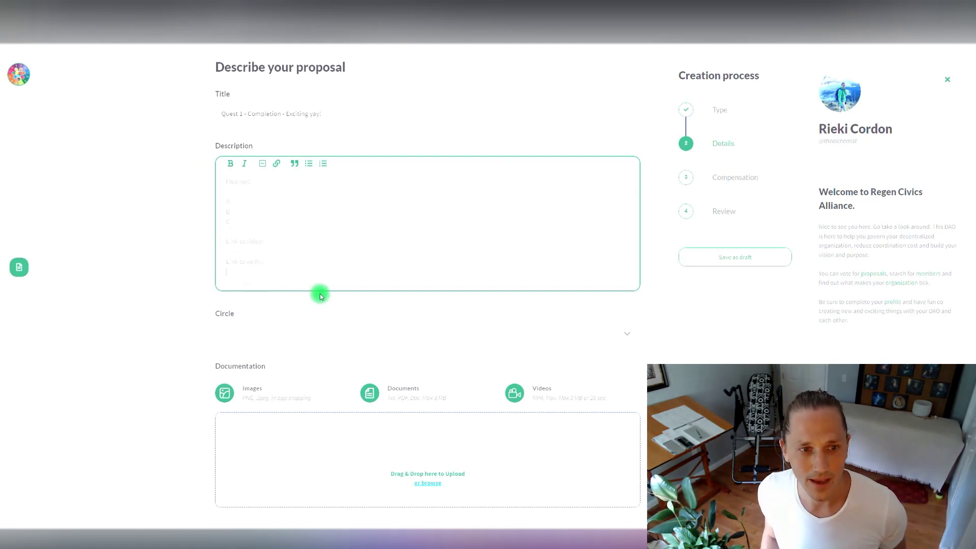
Assign the proposal to the "Quests for initiation" circle
scroll(320, 292, "down", 2)
left_click(397, 259)
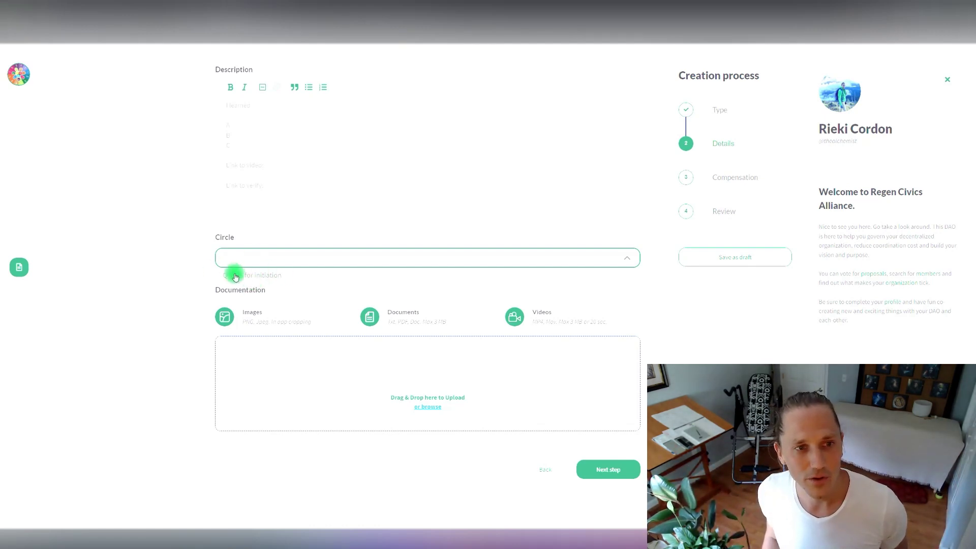
left_click(251, 278)
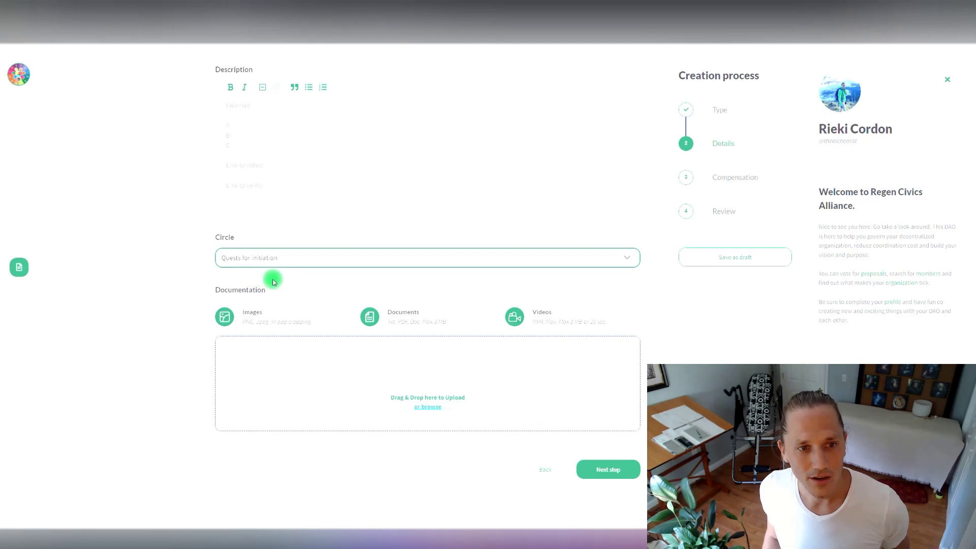
Examine the size and duration limits for document and video uploads in the Documentation section
scroll(310, 326, "down", 1)
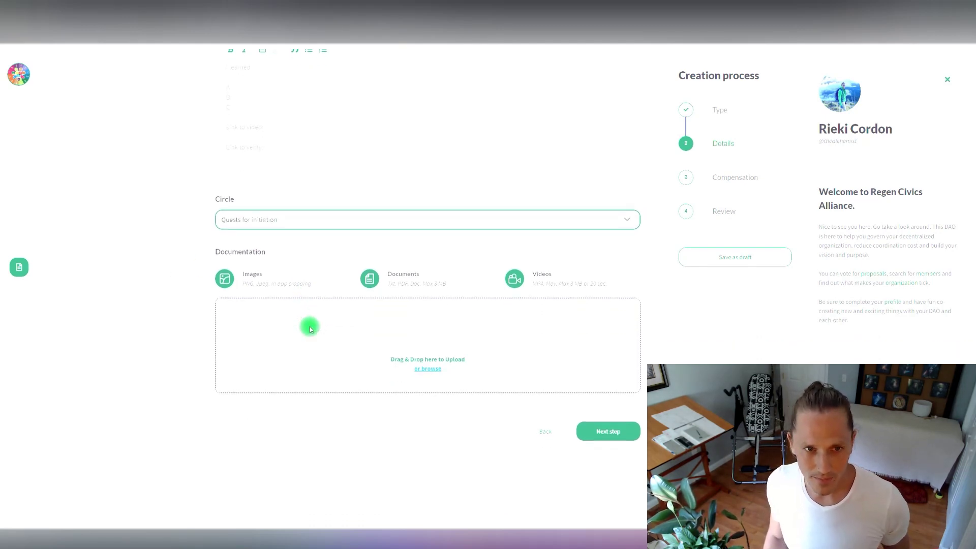
scroll(330, 362, "down", 1)
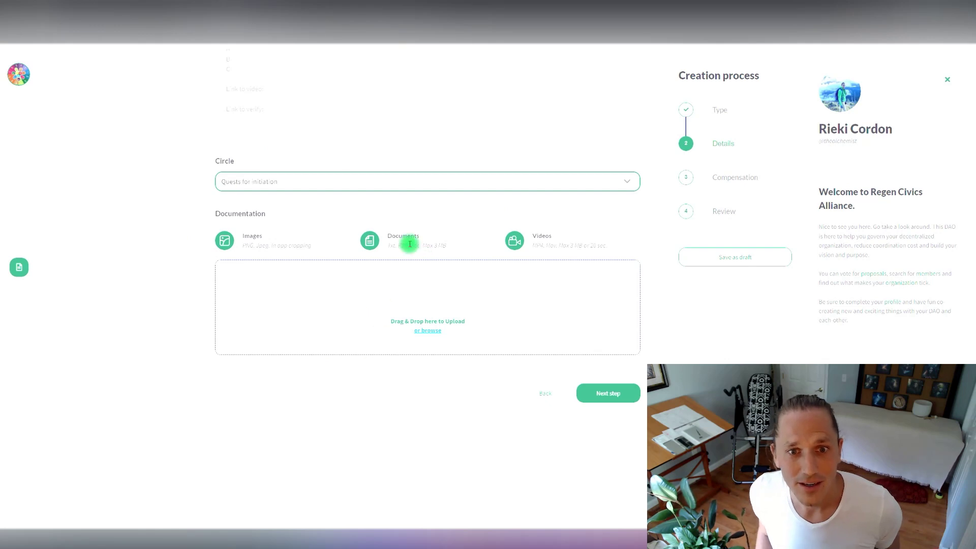
double_click(438, 245)
left_click_drag(438, 244, 425, 244)
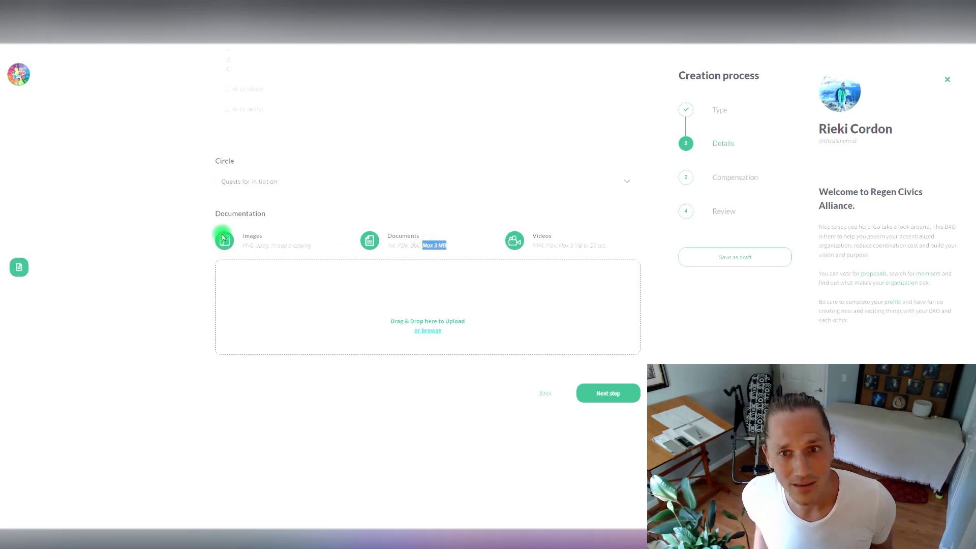
left_click_drag(607, 245, 591, 246)
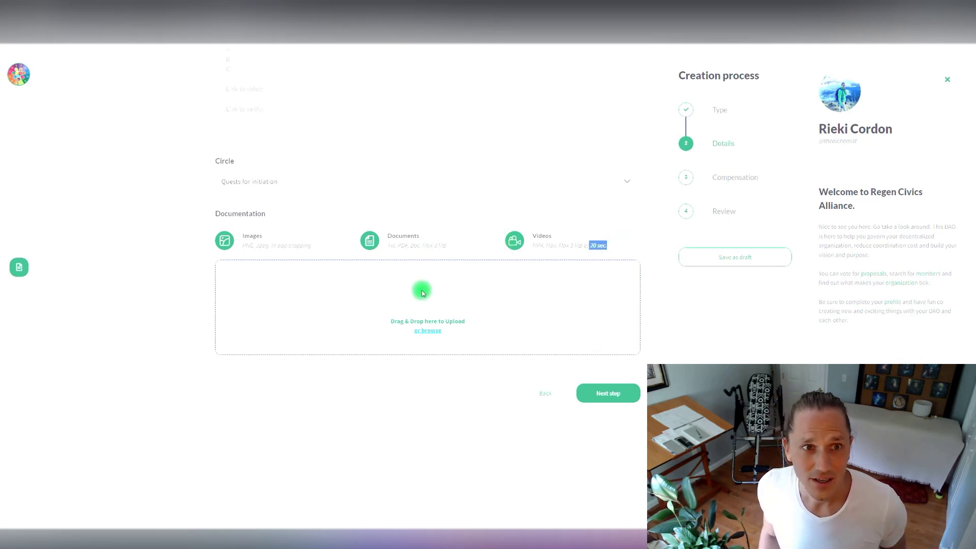
Review the description's video link line and the Documentation section, and continue to the Compensation stage
scroll(420, 290, "up", 3)
left_click(264, 242)
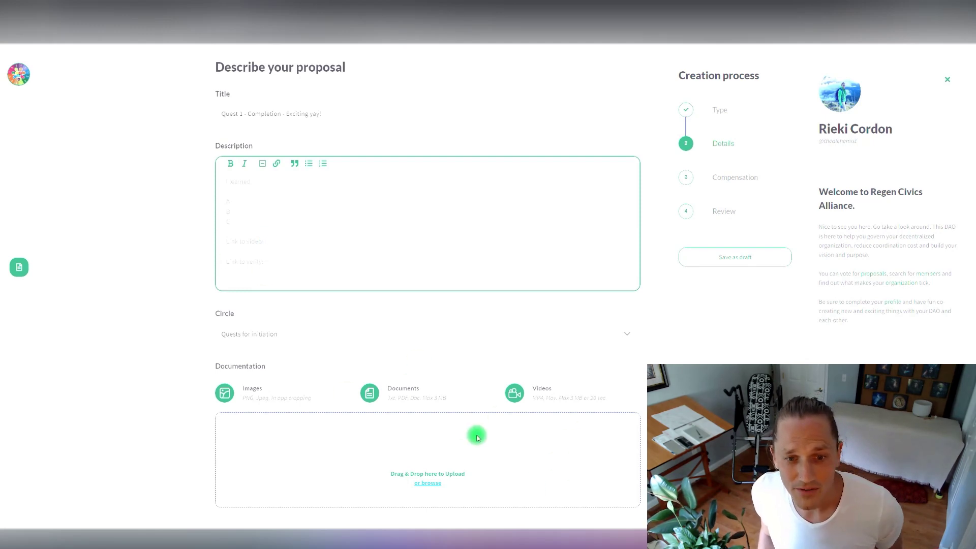
scroll(466, 441, "down", 3)
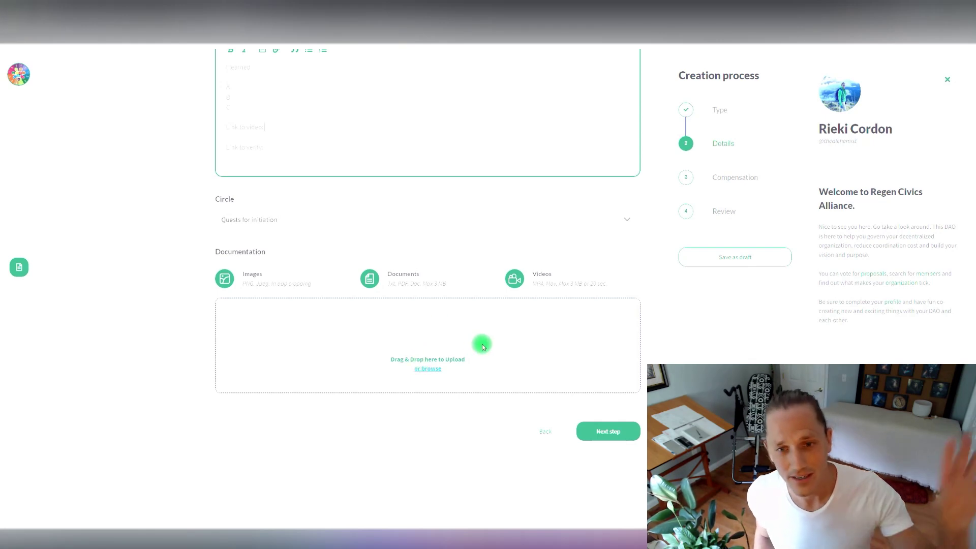
scroll(452, 354, "up", 2)
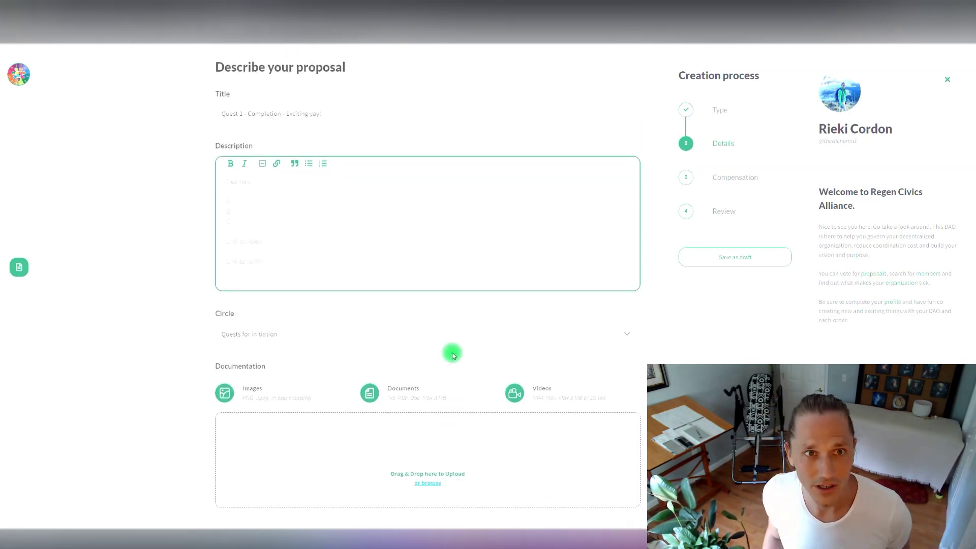
scroll(453, 354, "down", 1)
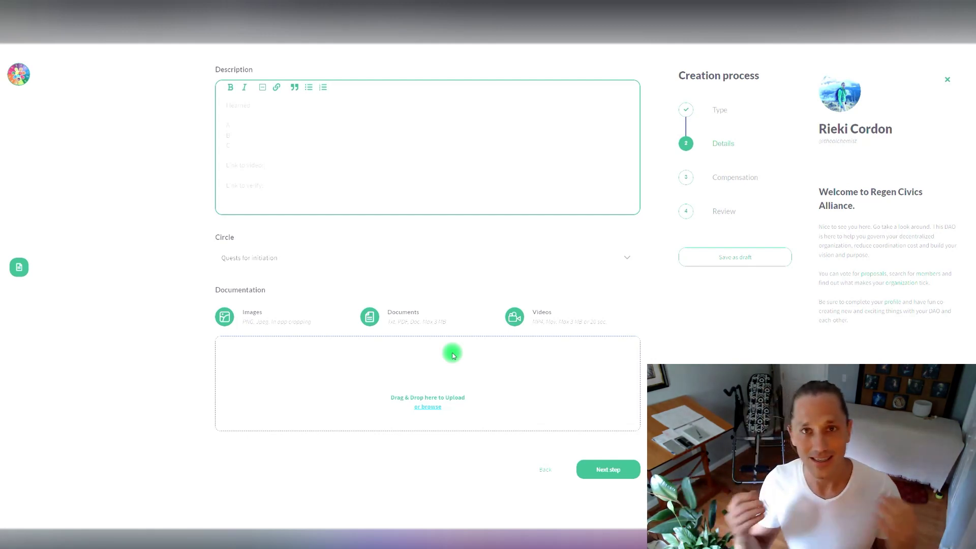
left_click(603, 472)
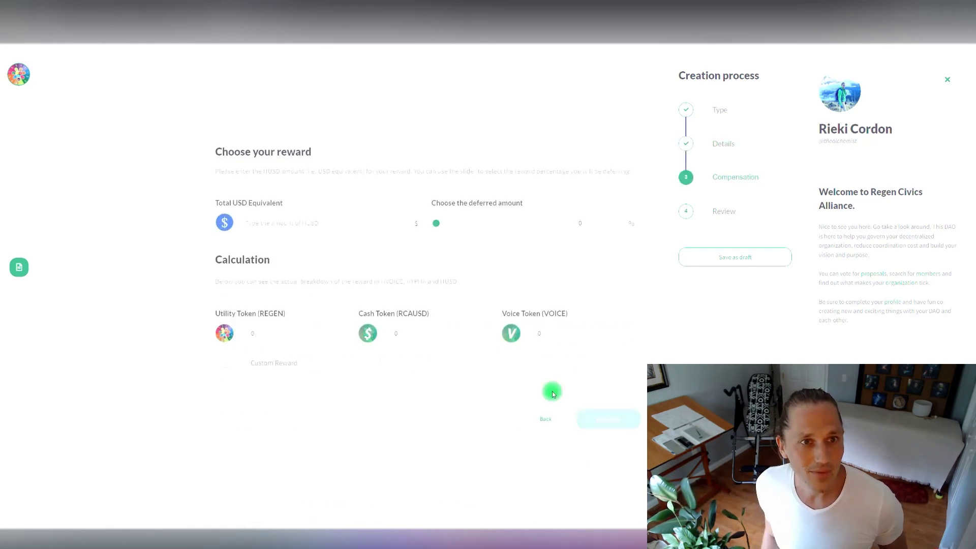
Set the reward's total USD equivalent to 111 and the deferred amount to 100%
left_click(277, 225)
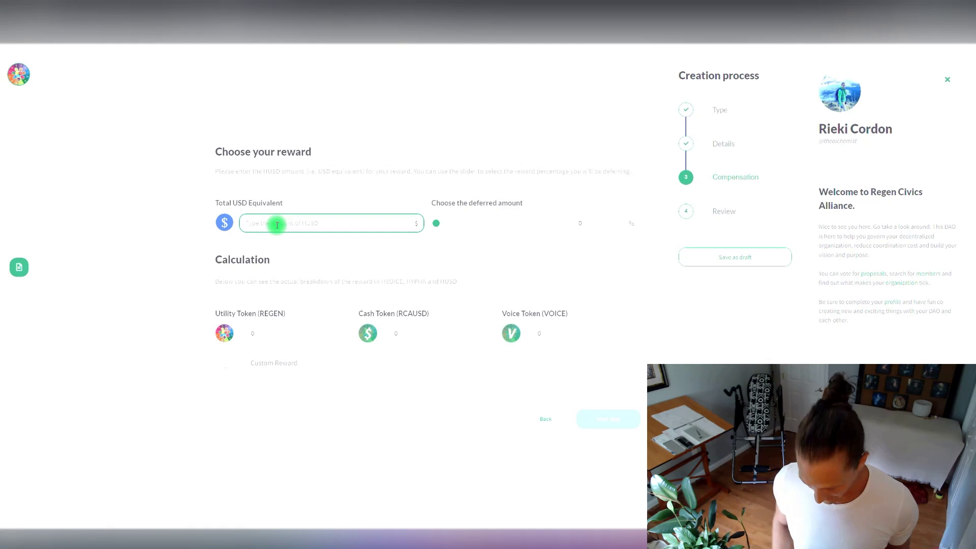
type("111")
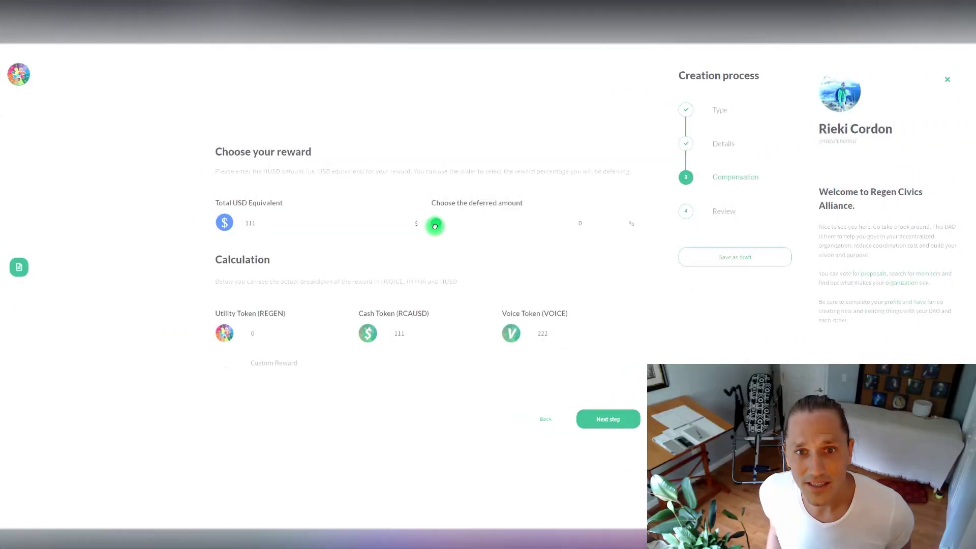
left_click_drag(434, 225, 596, 228)
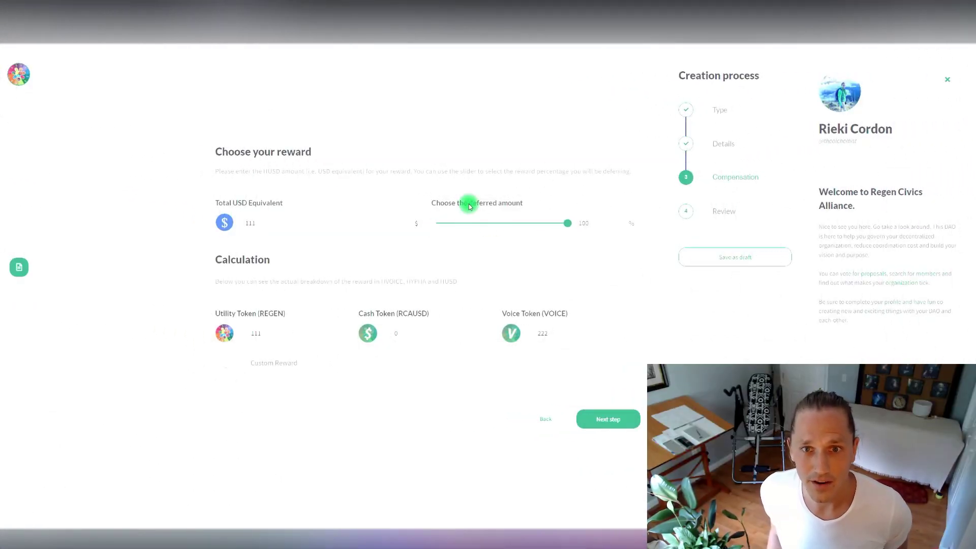
Examine the deferred amount setting and how the reward is split between the Utility Token (REGEN) and Cash Token (RCAUSD)
left_click_drag(469, 203, 508, 203)
left_click_drag(289, 318, 209, 311)
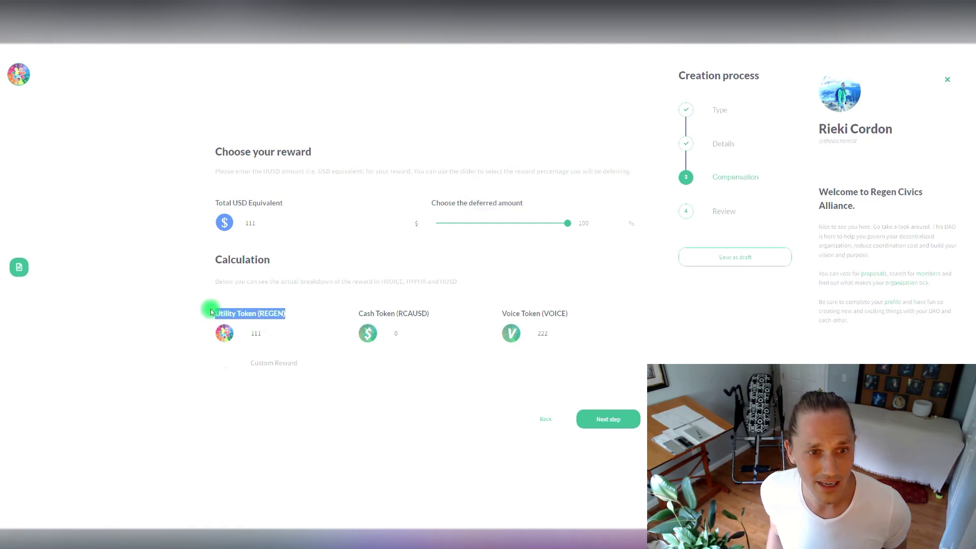
left_click_drag(429, 313, 359, 314)
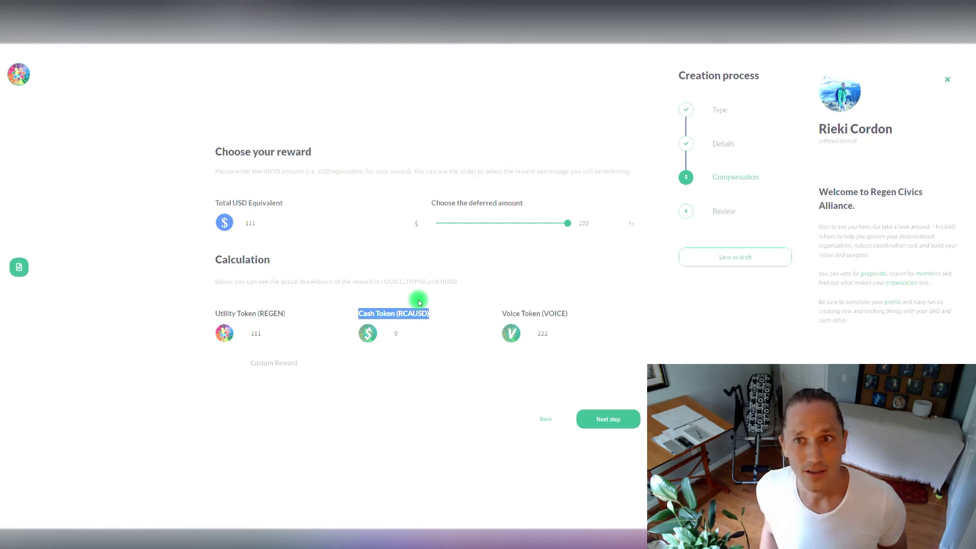
left_click(395, 336)
left_click(252, 333)
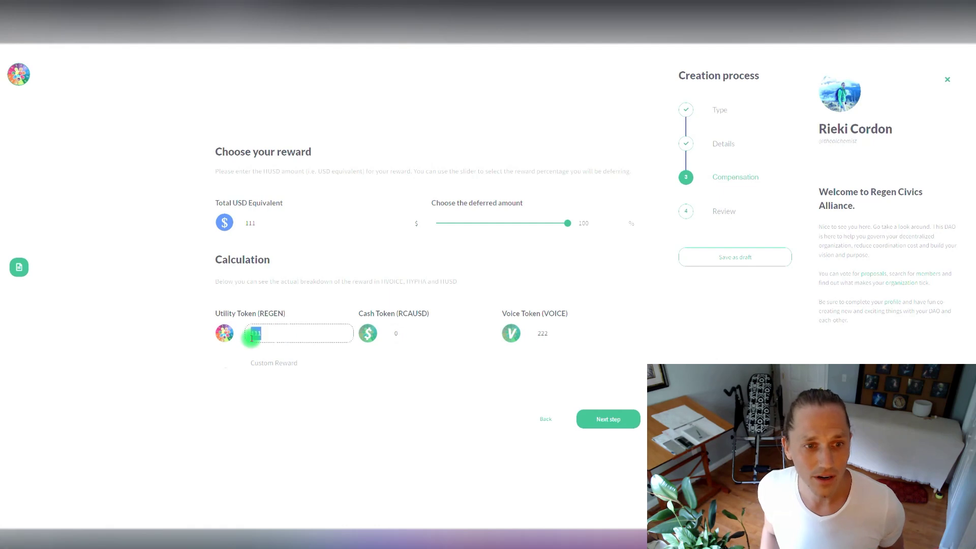
left_click_drag(251, 333, 265, 336)
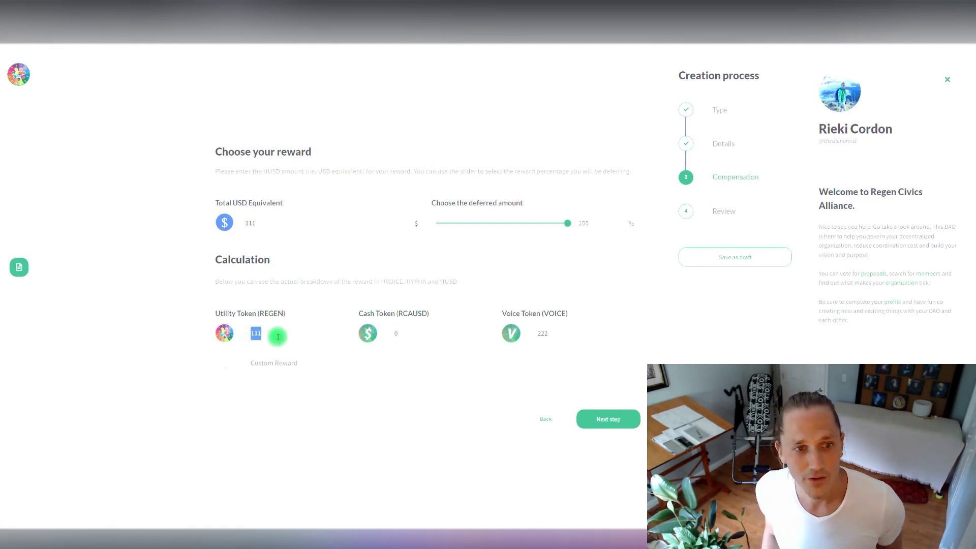
left_click(253, 334)
Enable the custom reward and set the Voice Token (VOICE) amount to 1
left_click(230, 363)
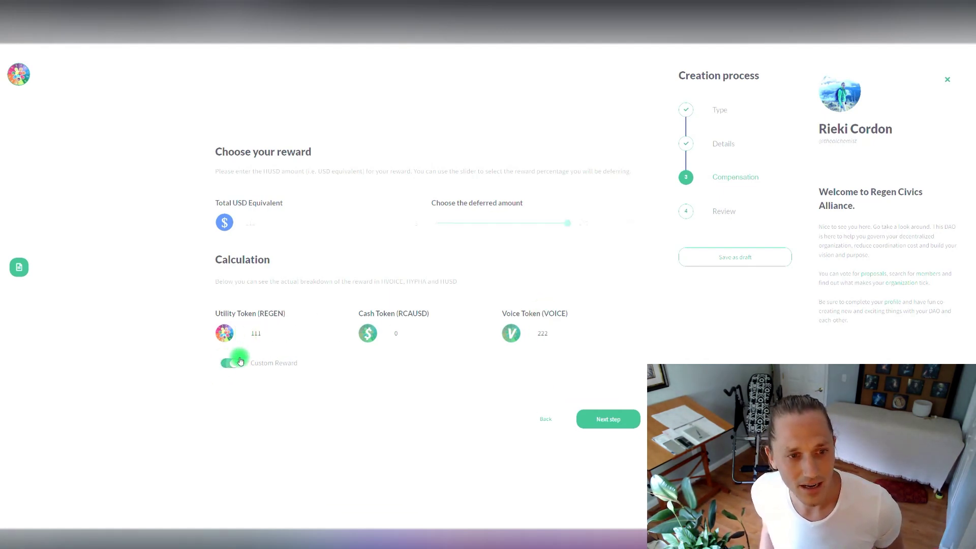
left_click(537, 334)
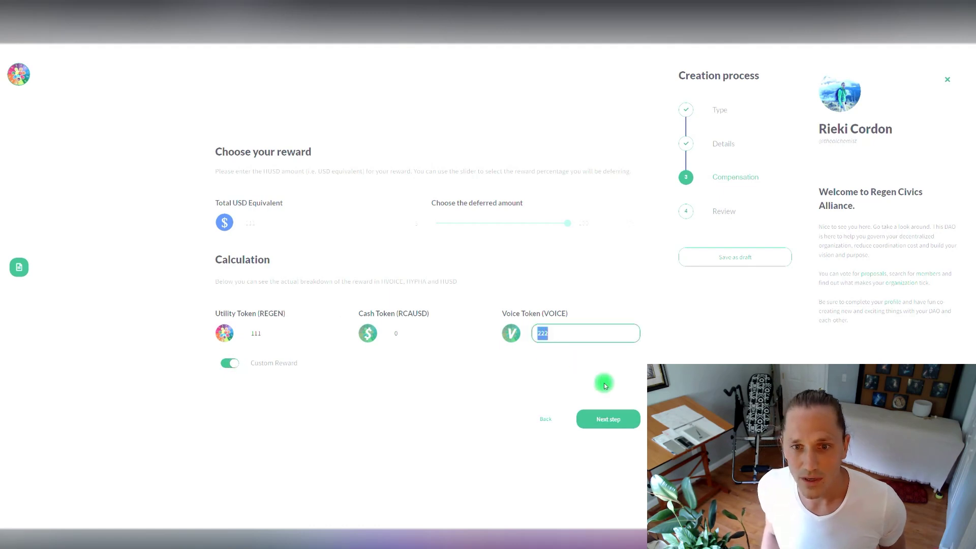
type("1")
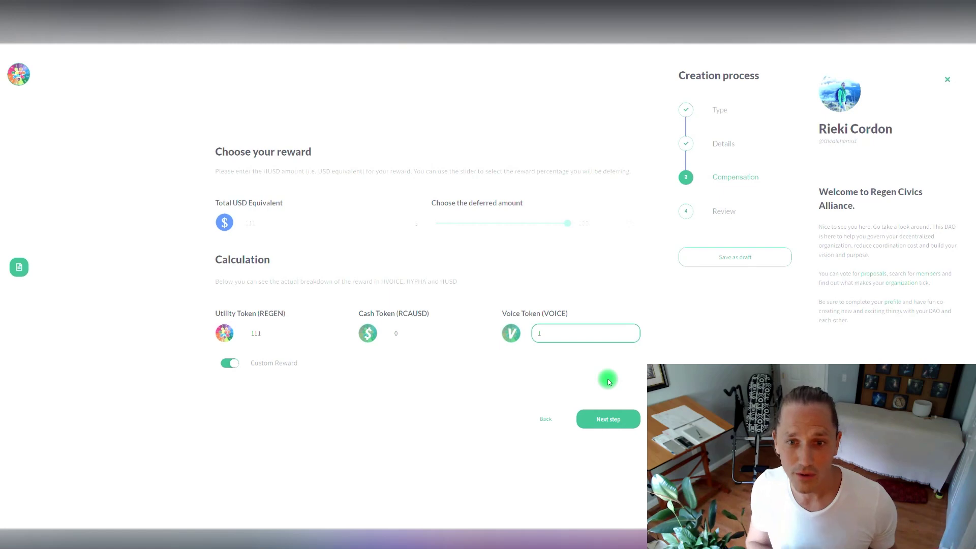
type("111")
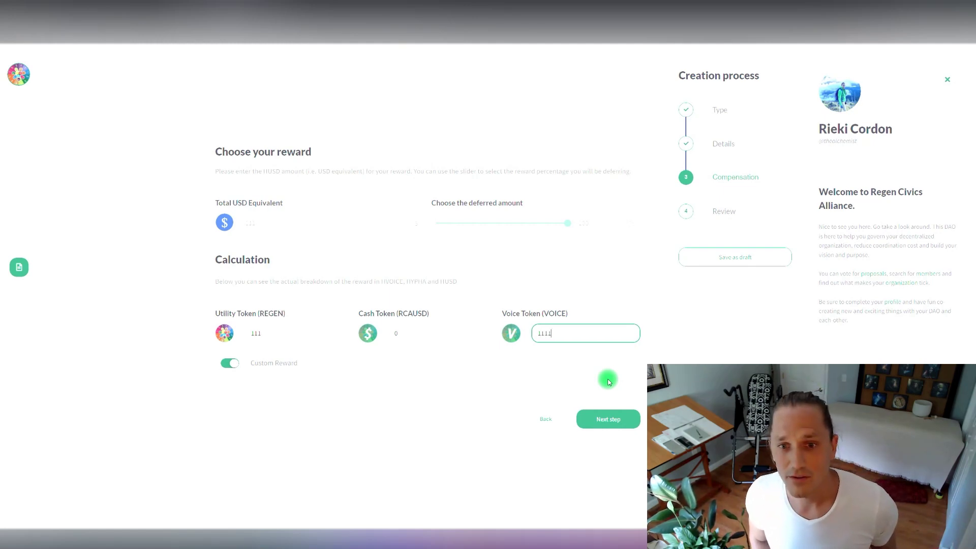
double_click(541, 334)
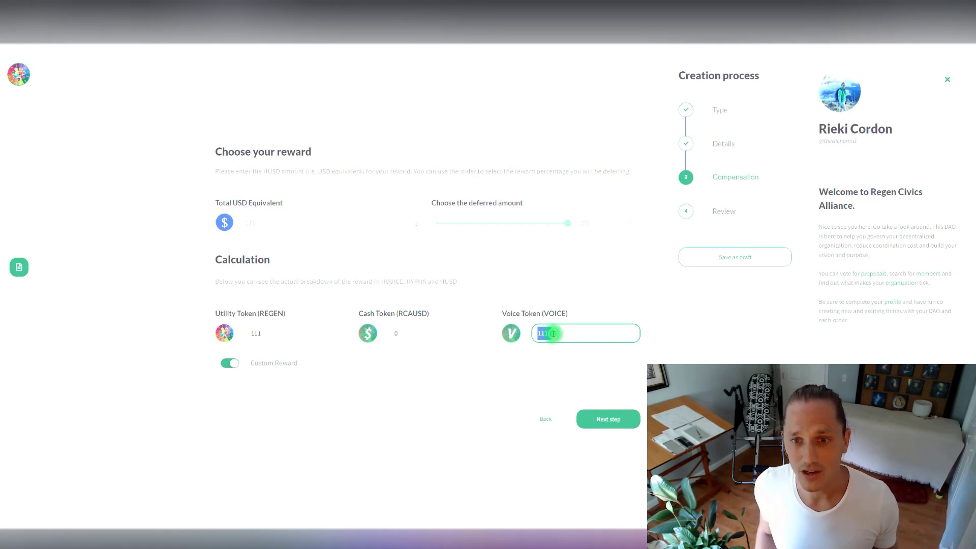
left_click_drag(553, 334, 539, 335)
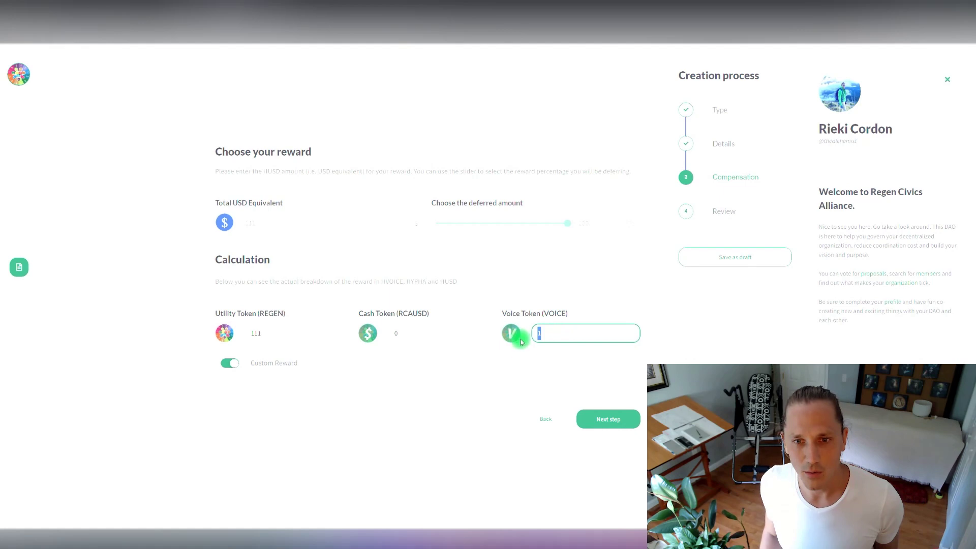
Check the Utility Token (REGEN) amount and continue to the Review stage
left_click(282, 338)
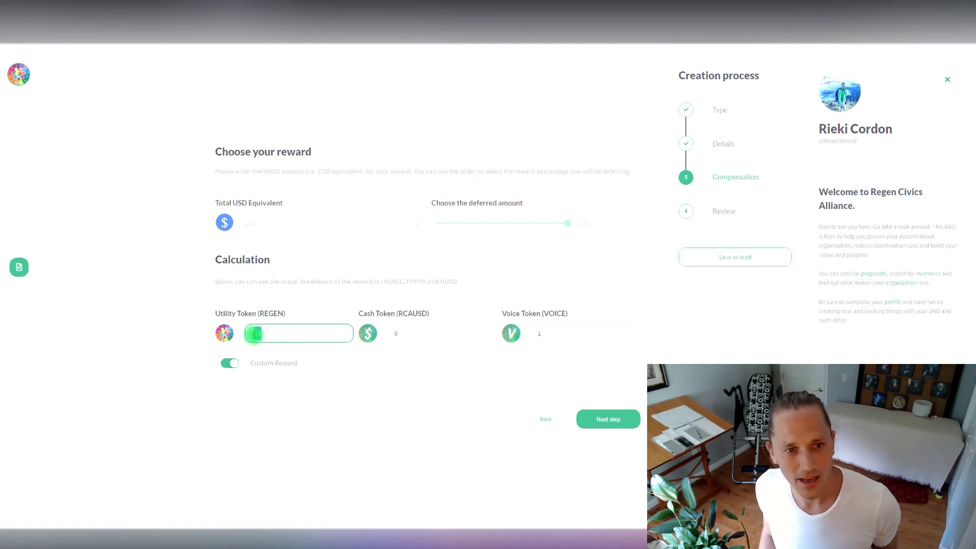
double_click(253, 333)
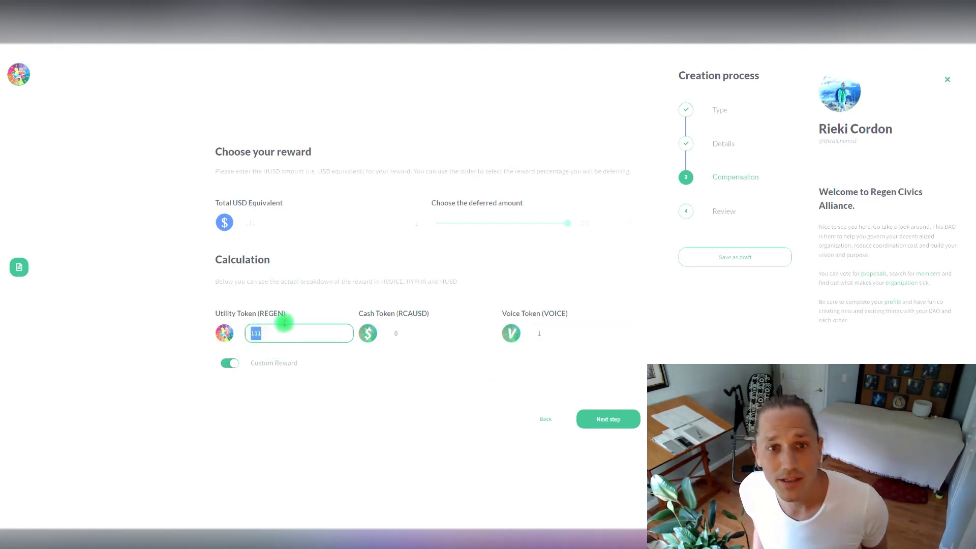
left_click(262, 335)
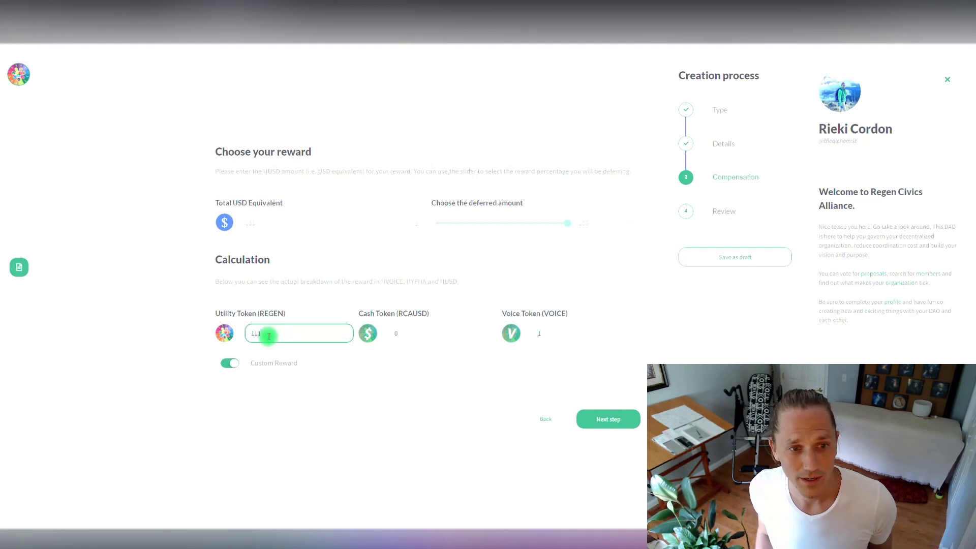
left_click(609, 420)
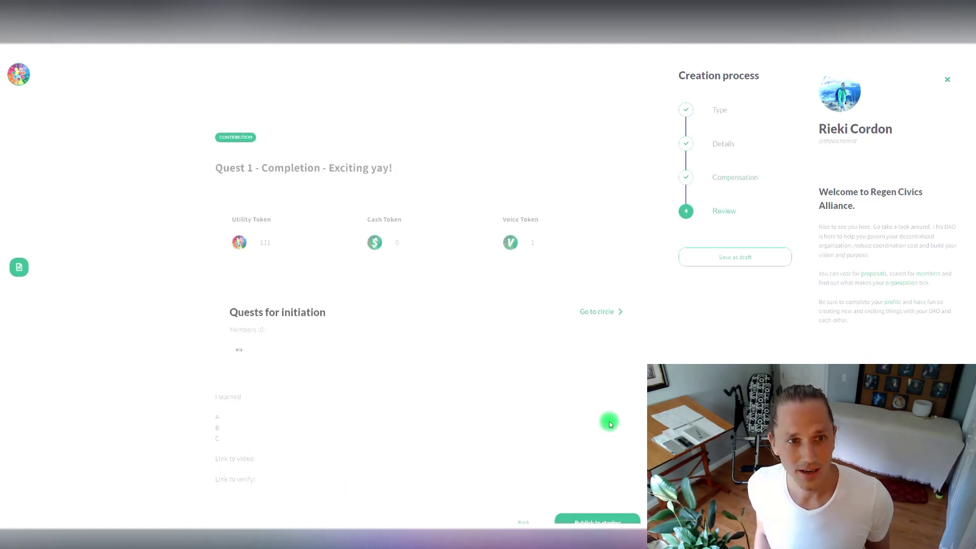
Review the token rewards, circle and description in the proposal summary, and publish the proposal to staging
scroll(512, 327, "down", 3)
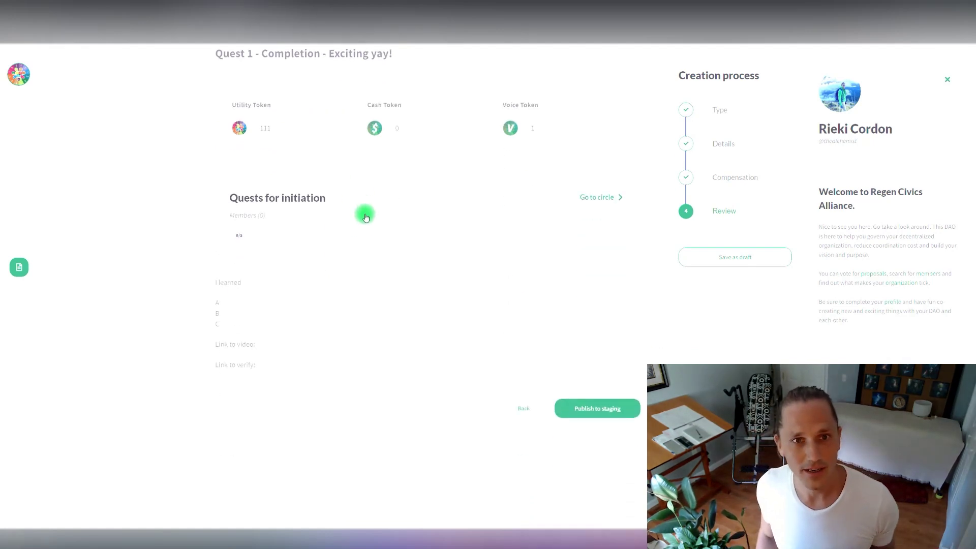
scroll(376, 213, "up", 2)
double_click(533, 204)
left_click_drag(274, 204, 226, 202)
left_click(302, 206)
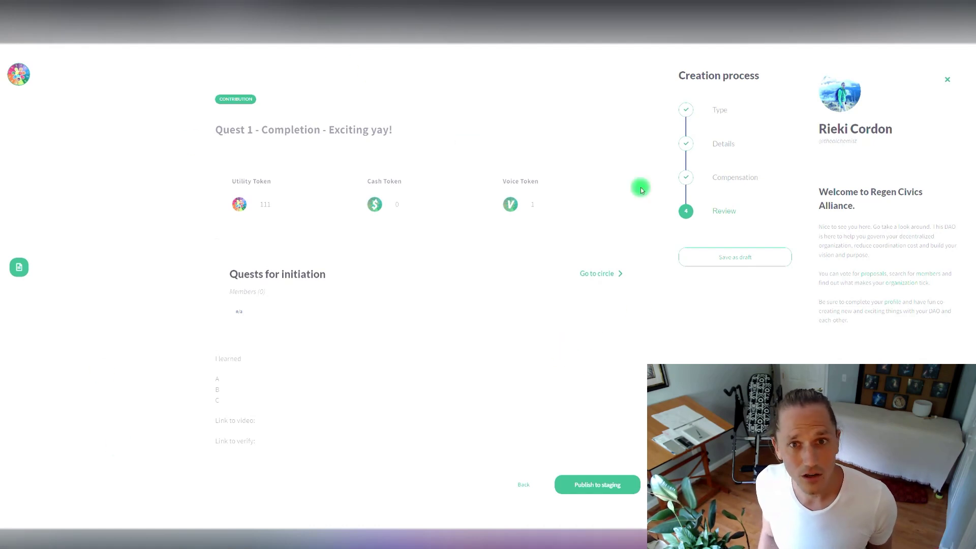
scroll(590, 449, "down", 1)
scroll(589, 449, "down", 3)
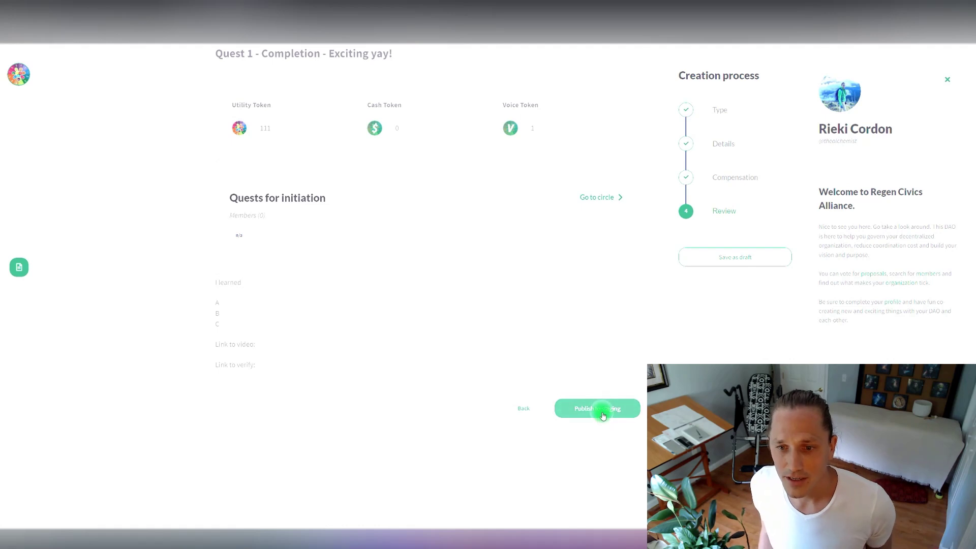
left_click(604, 415)
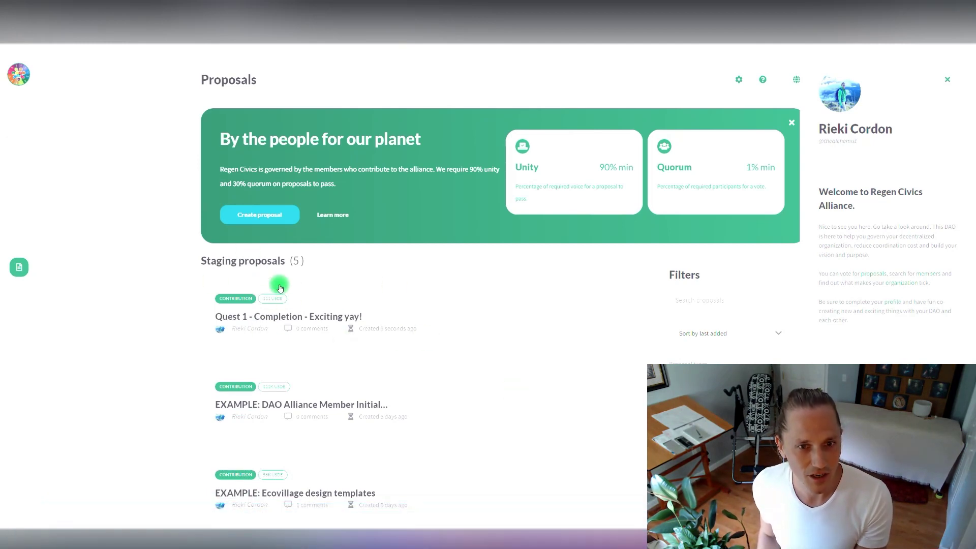
Open the staged "Quest 1 - Completion - Exciting yay!" proposal and post the comment "Hey! Actually this quest was for 123 tokens!"
left_click(371, 314)
scroll(305, 470, "down", 1)
scroll(257, 469, "down", 1)
left_click(282, 410)
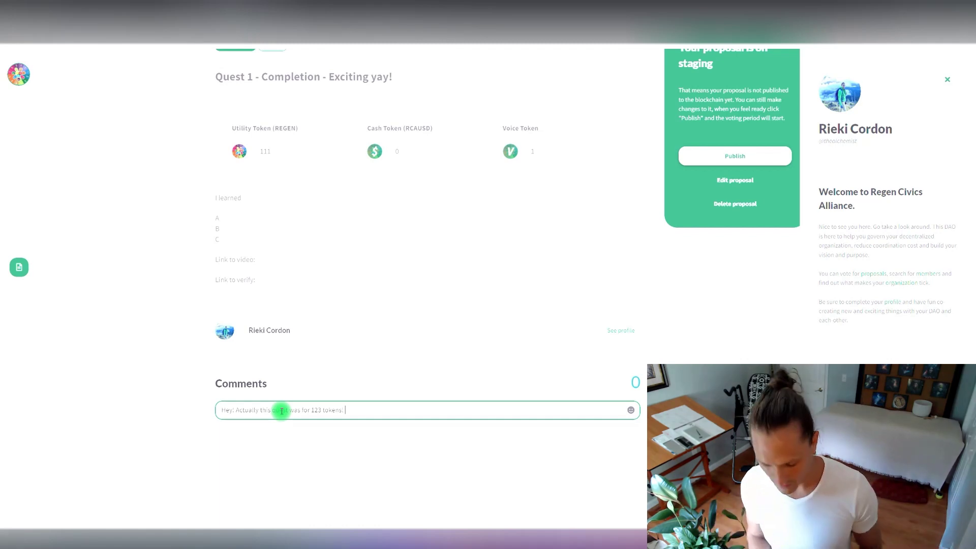
key("Return")
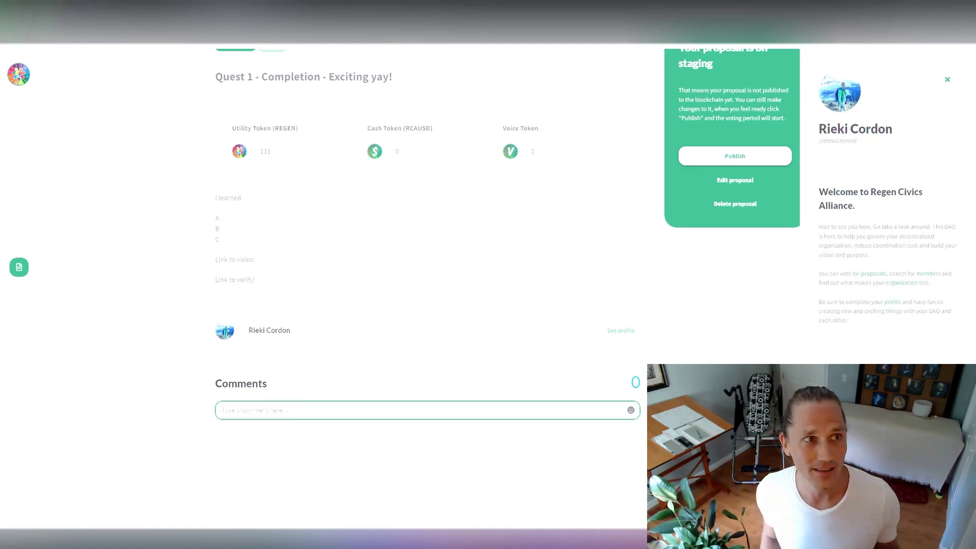
Read the posted comment in the proposal's Comments section
left_click(464, 338)
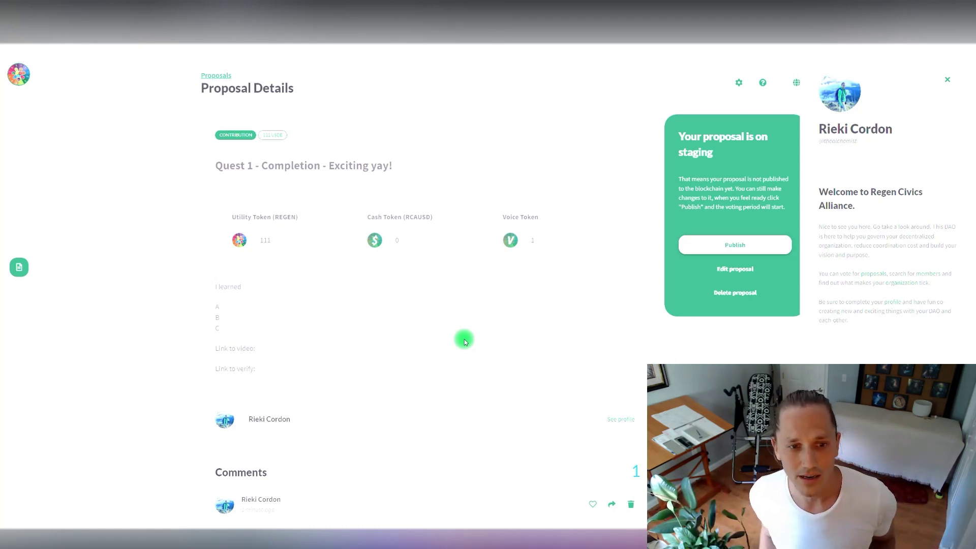
scroll(465, 342, "down", 2)
left_click_drag(344, 438, 213, 440)
left_click(368, 394)
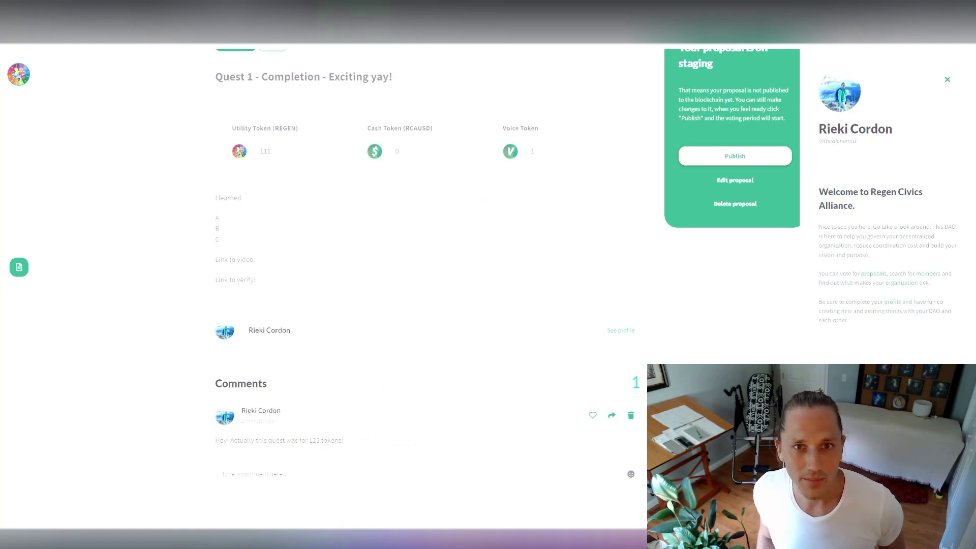
Open the staged proposal for editing and continue past its Details to the Compensation stage
scroll(440, 275, "up", 1)
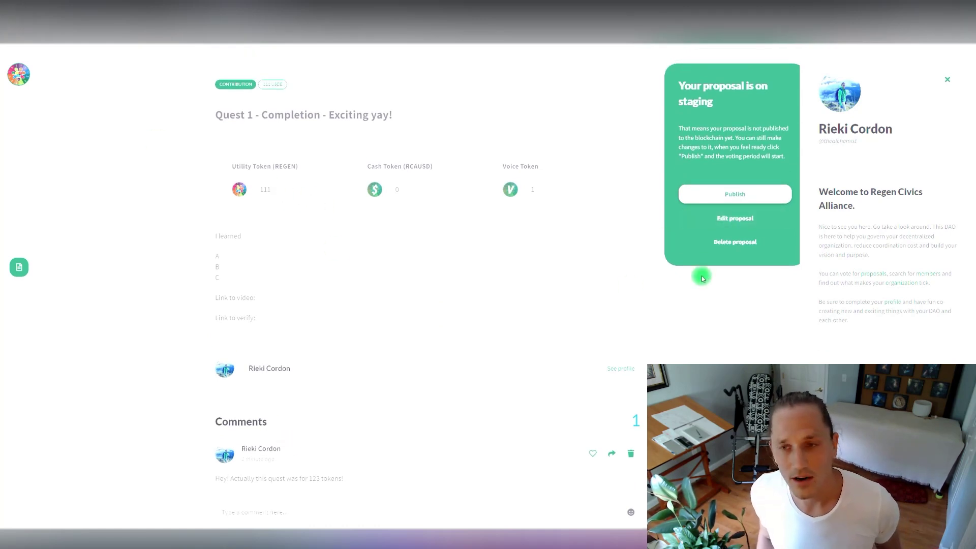
left_click(732, 219)
scroll(727, 224, "down", 2)
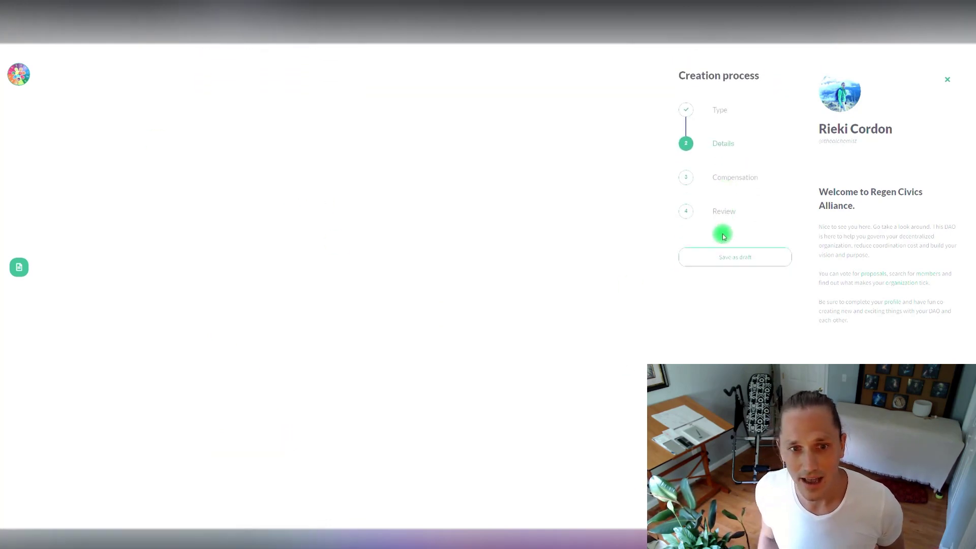
scroll(508, 402, "down", 3)
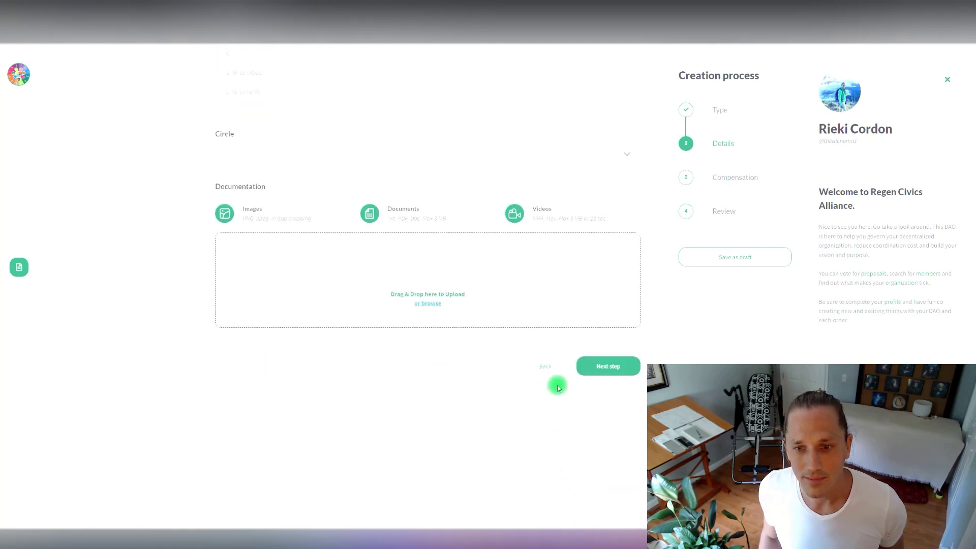
left_click(605, 368)
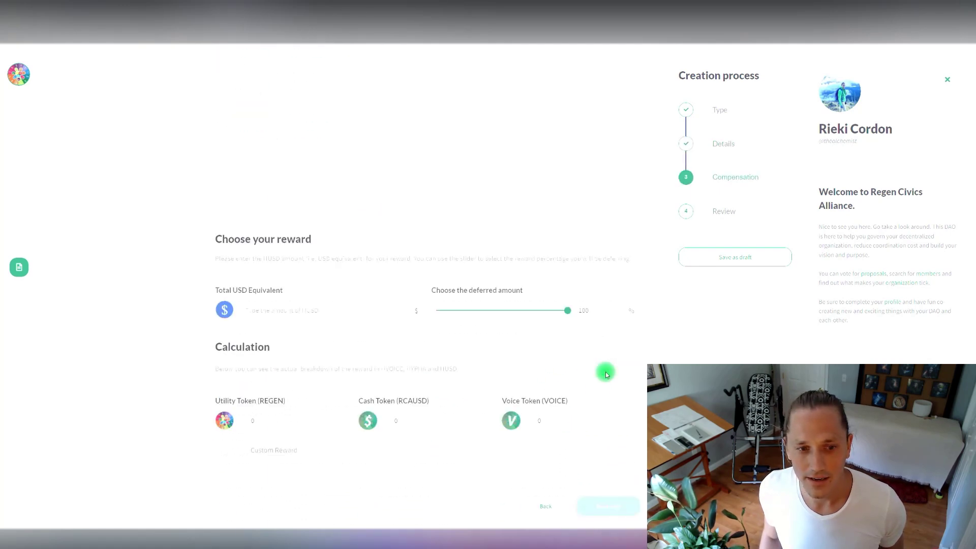
Enable the custom reward and set the Utility Token (REGEN) to 123 and the Voice Token (VOICE) to 1
left_click(219, 334)
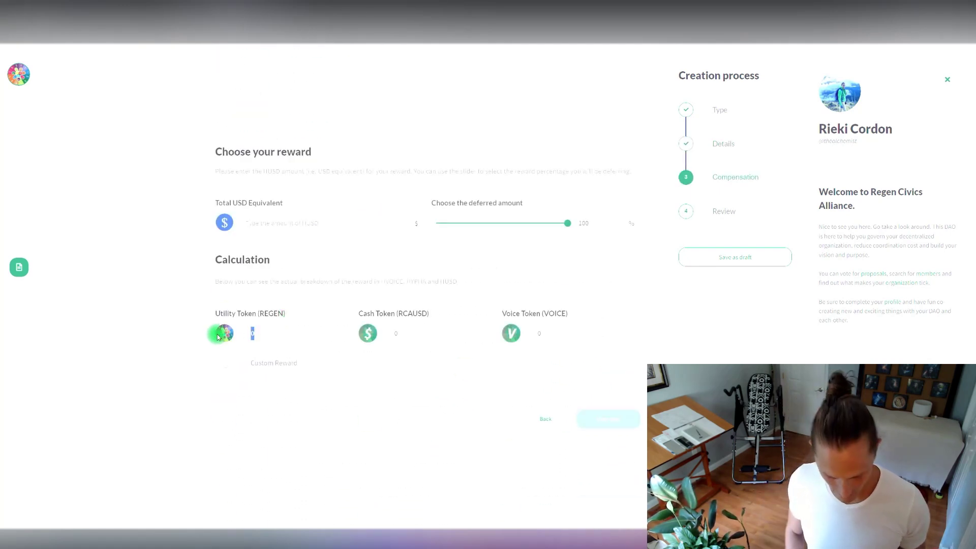
left_click(265, 338)
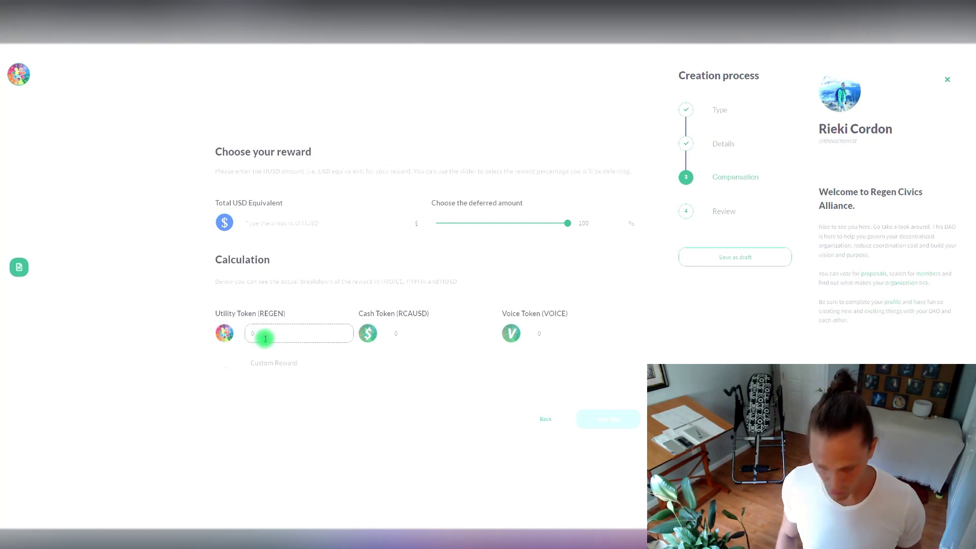
left_click(232, 362)
left_click(218, 333)
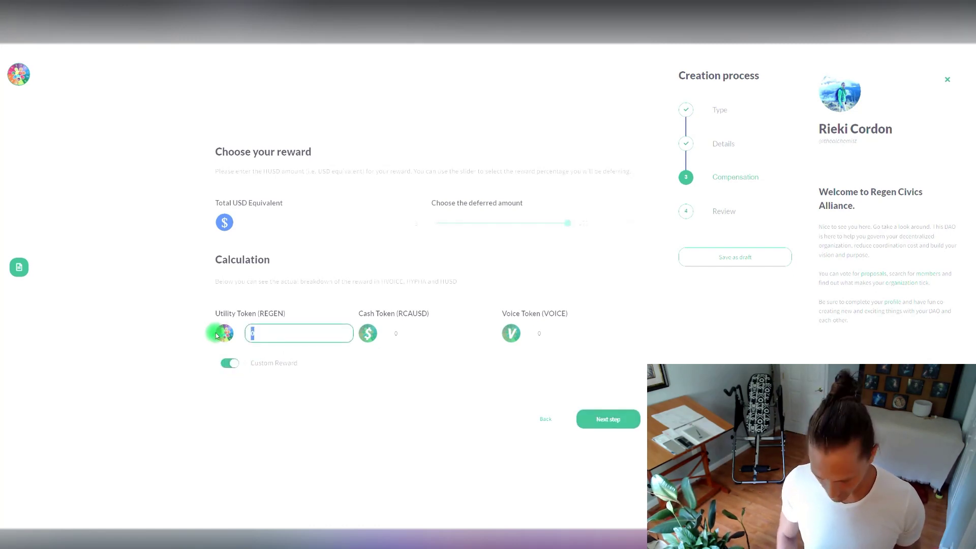
type("123")
left_click(529, 340)
type("1")
left_click(434, 330)
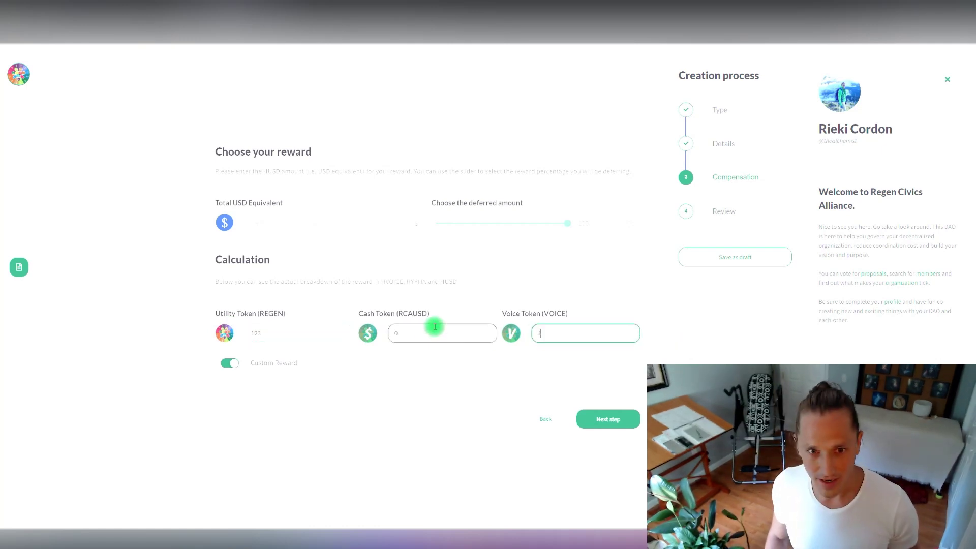
Publish the edited proposal to staging again and open it from the proposals list to check its rewards
left_click(603, 421)
left_click(607, 432)
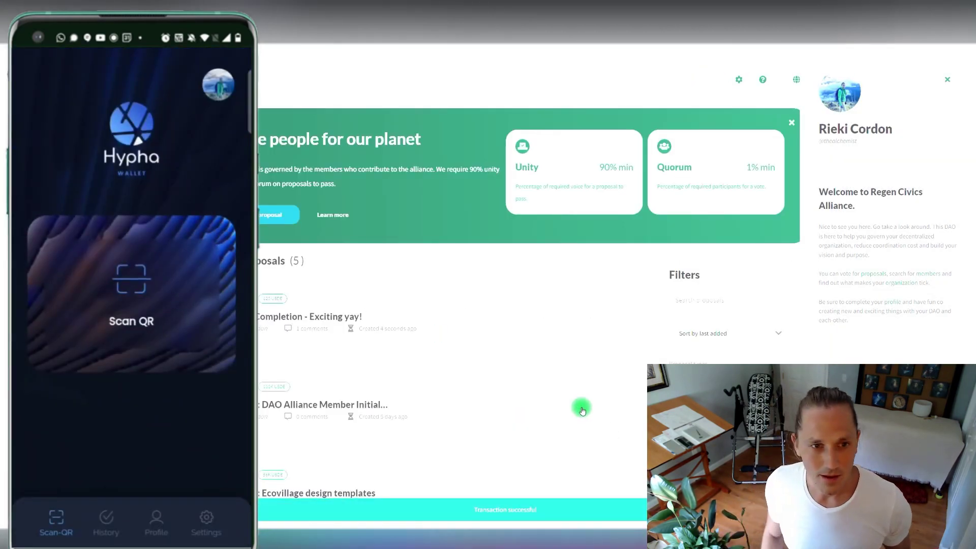
left_click(320, 315)
scroll(312, 312, "down", 1)
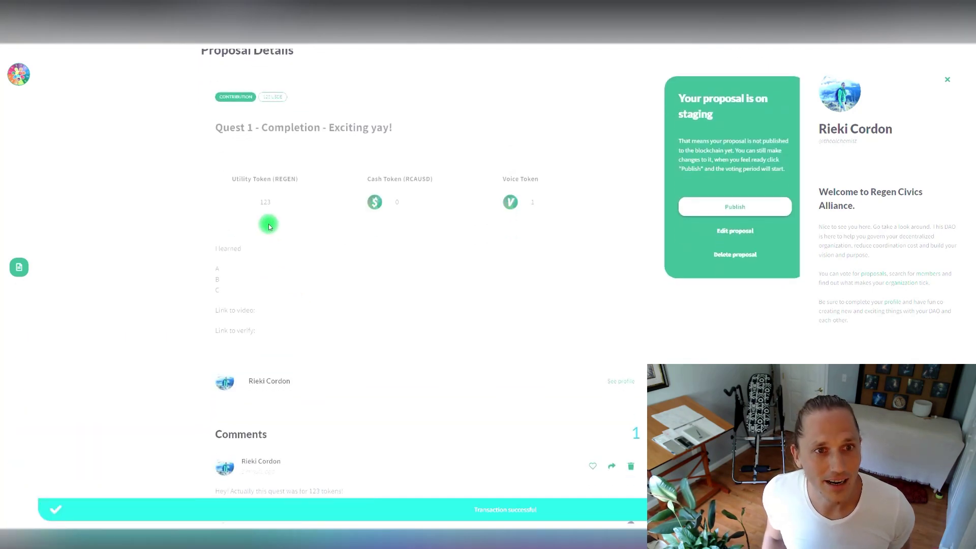
Check the staged Quest 1 completion proposal's token rewards and publish it to start the voting period
double_click(265, 201)
scroll(398, 365, "down", 1)
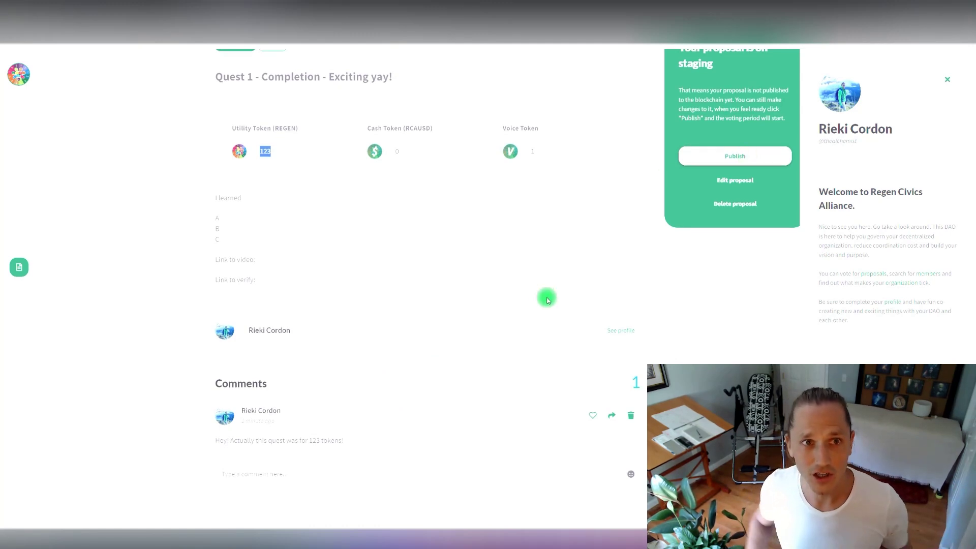
scroll(505, 349, "up", 2)
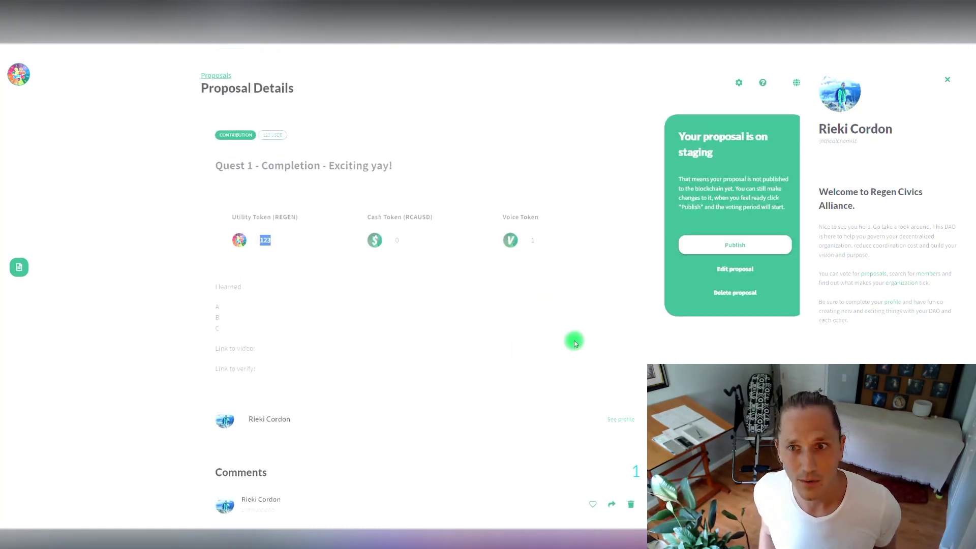
left_click(735, 245)
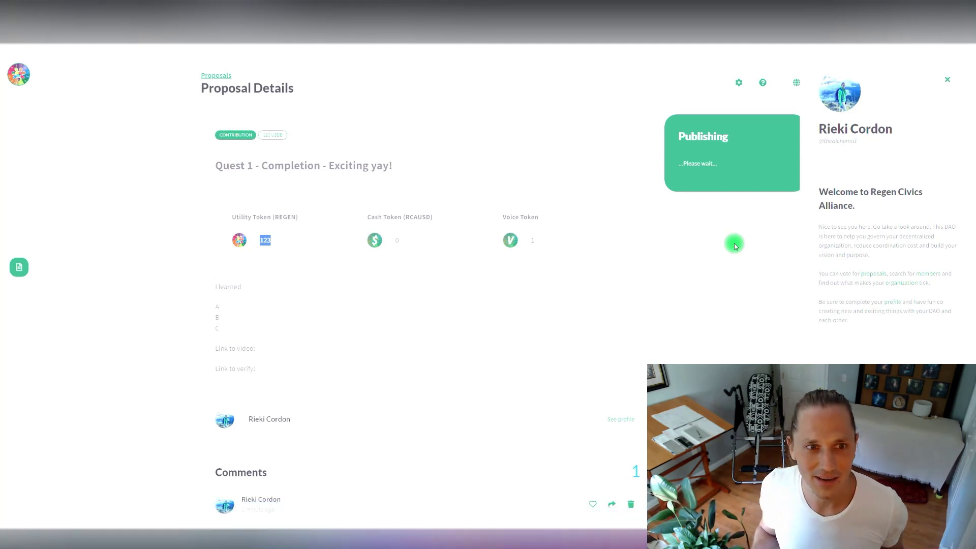
scroll(499, 334, "down", 2)
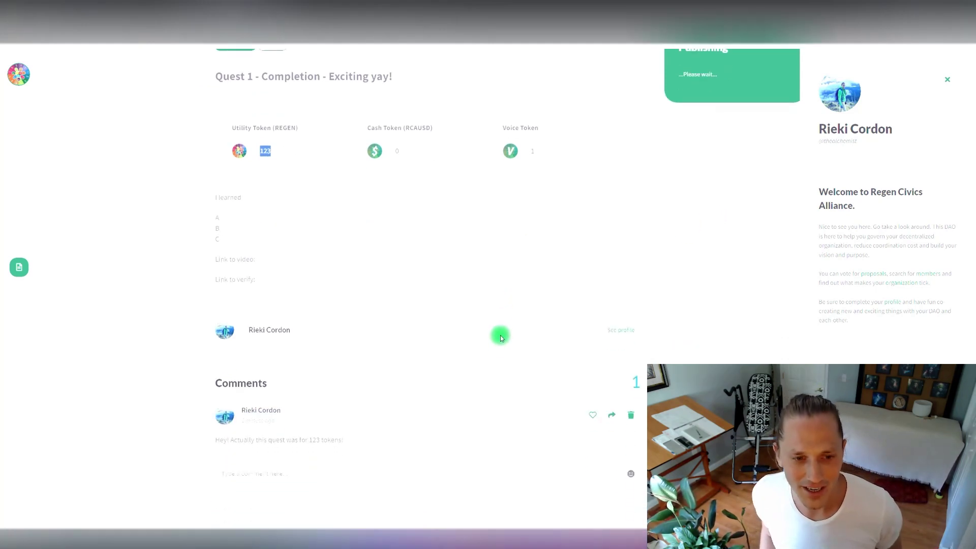
scroll(467, 353, "up", 2)
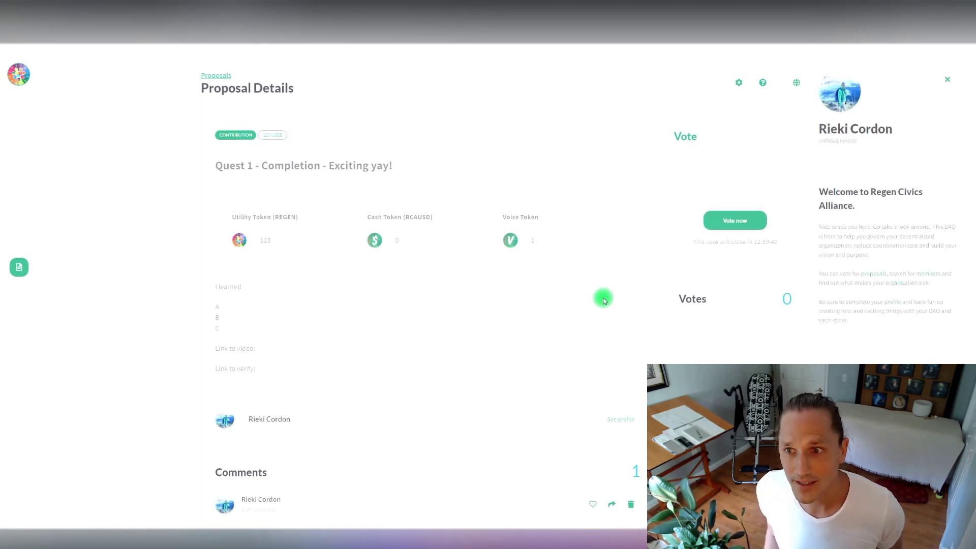
Find "Quest 1 - Completion - Exciting yay!" among the active proposals and open its details
left_click(19, 267)
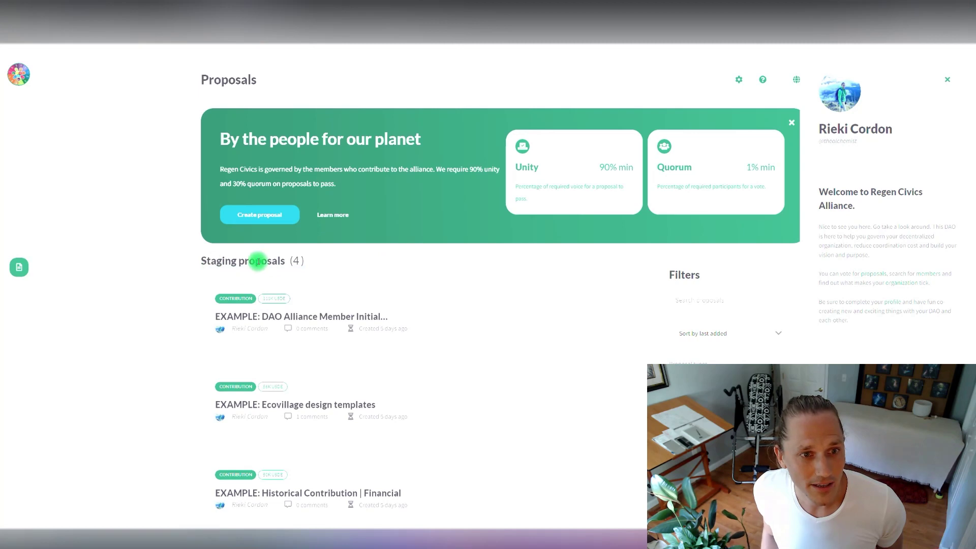
scroll(276, 323, "down", 8)
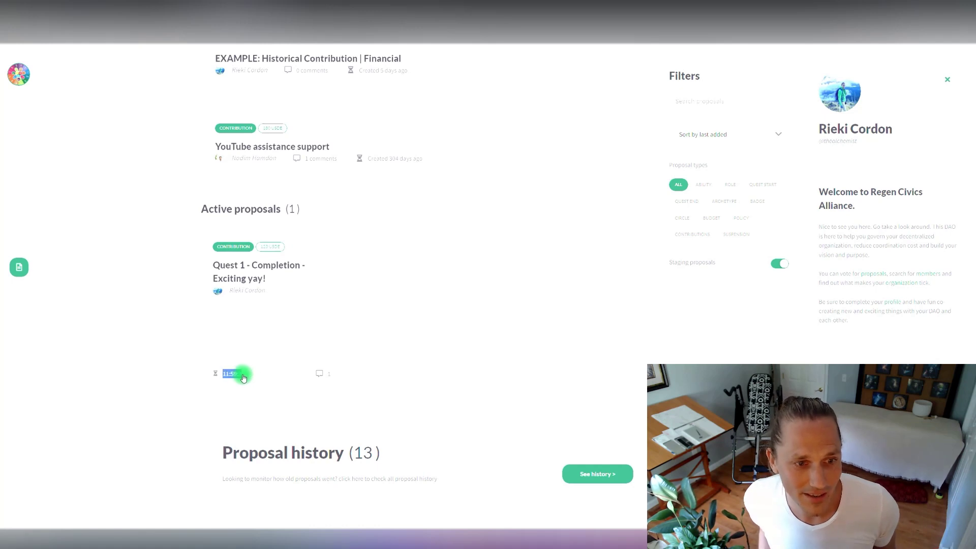
left_click(245, 375)
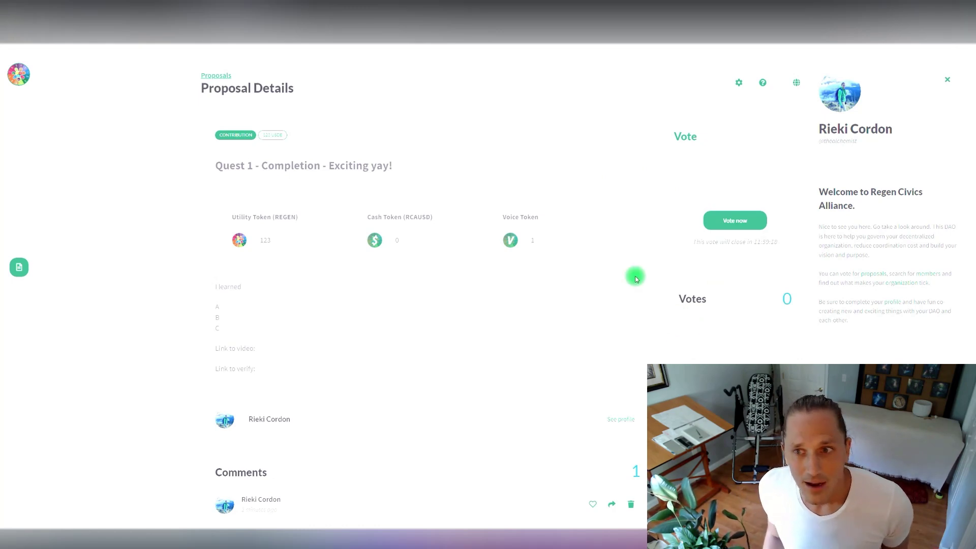
Cast a No vote on the active Quest 1 completion proposal
scroll(635, 279, "down", 1)
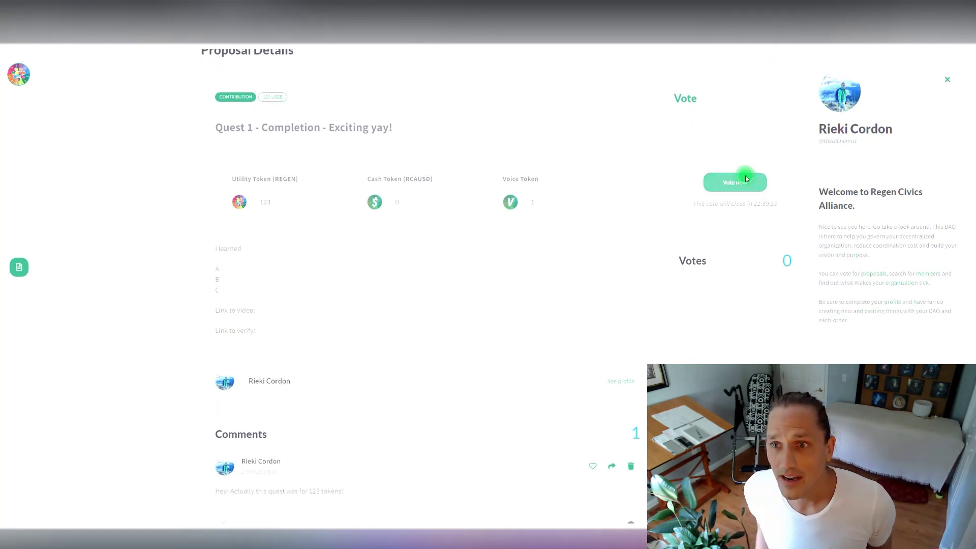
left_click(741, 181)
left_click(737, 189)
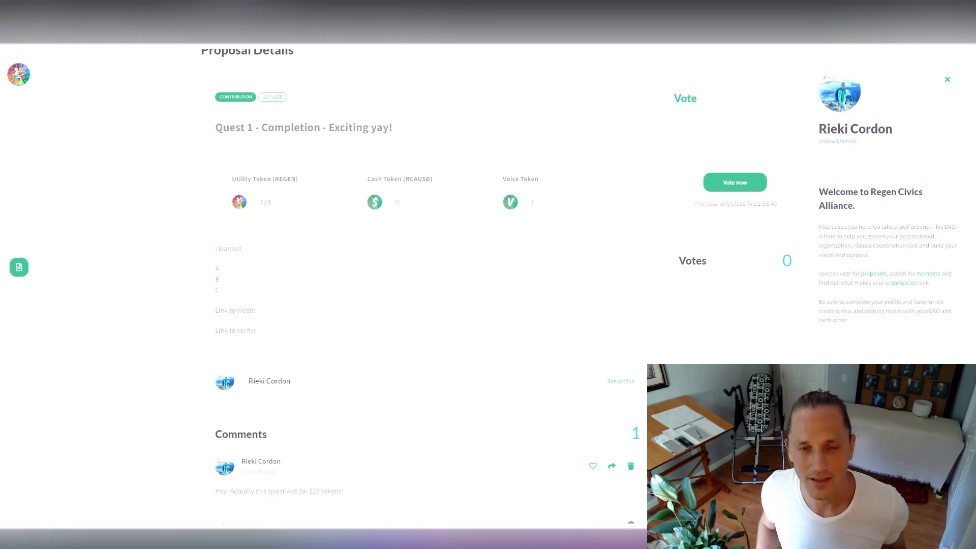
left_click(43, 30)
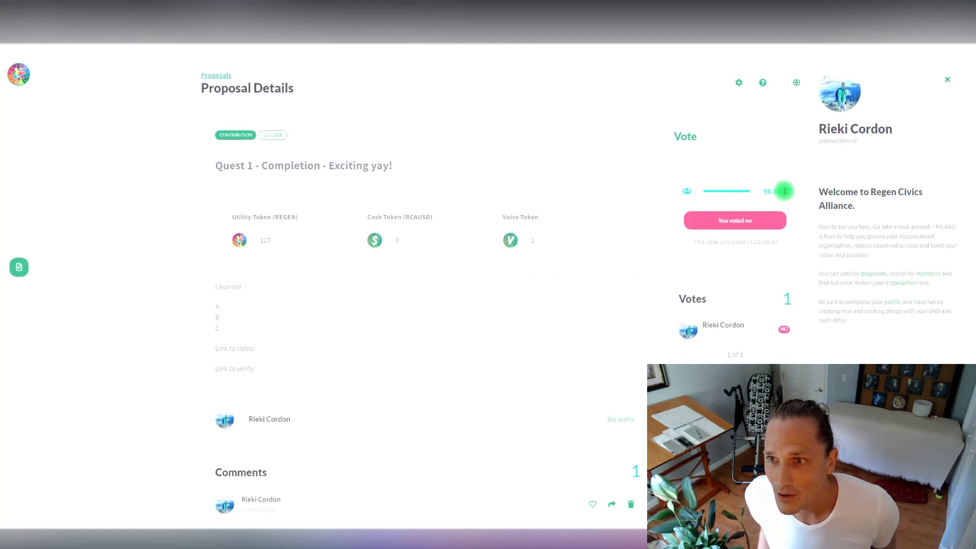
Examine the proposal's quorum and unity percentages and the time remaining until the vote closes
left_click_drag(781, 191, 767, 191)
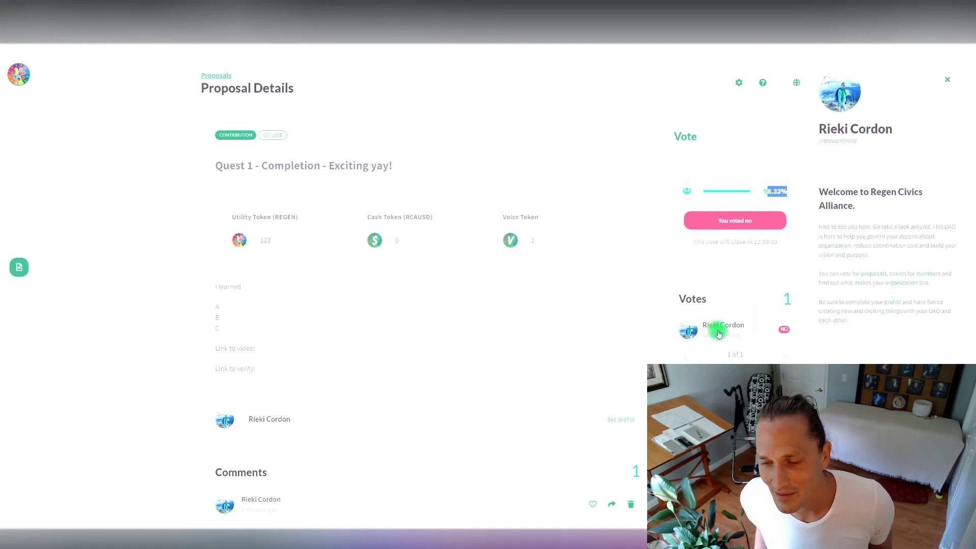
left_click(770, 191)
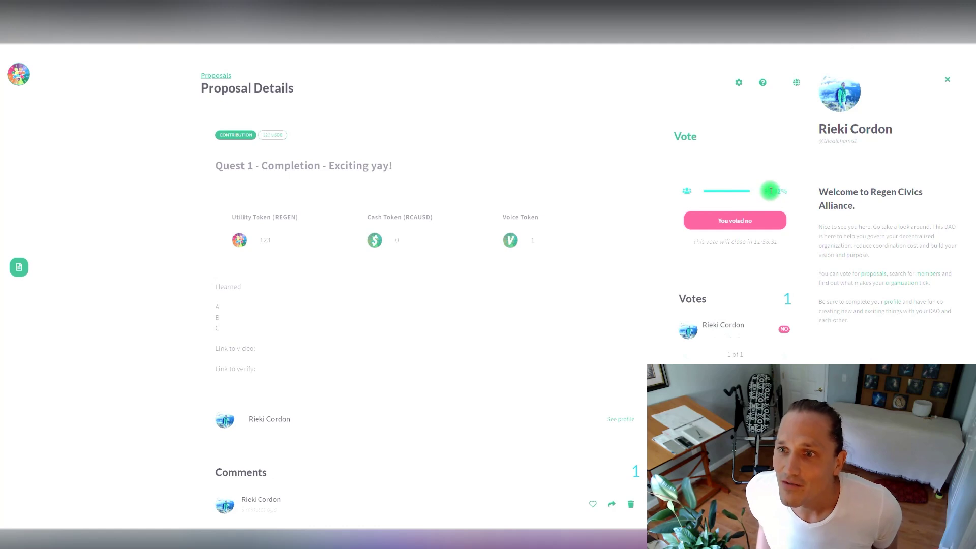
left_click_drag(764, 191, 787, 192)
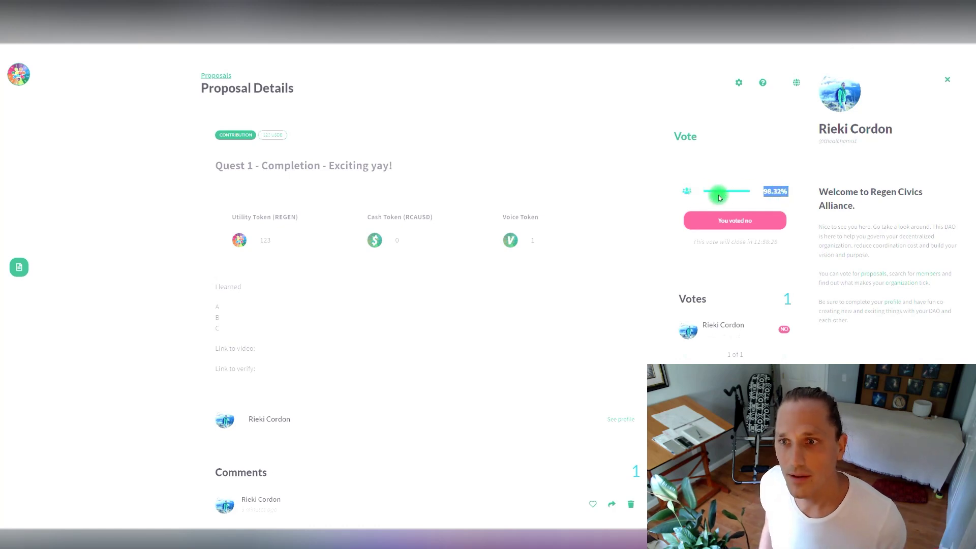
left_click_drag(787, 171, 753, 168)
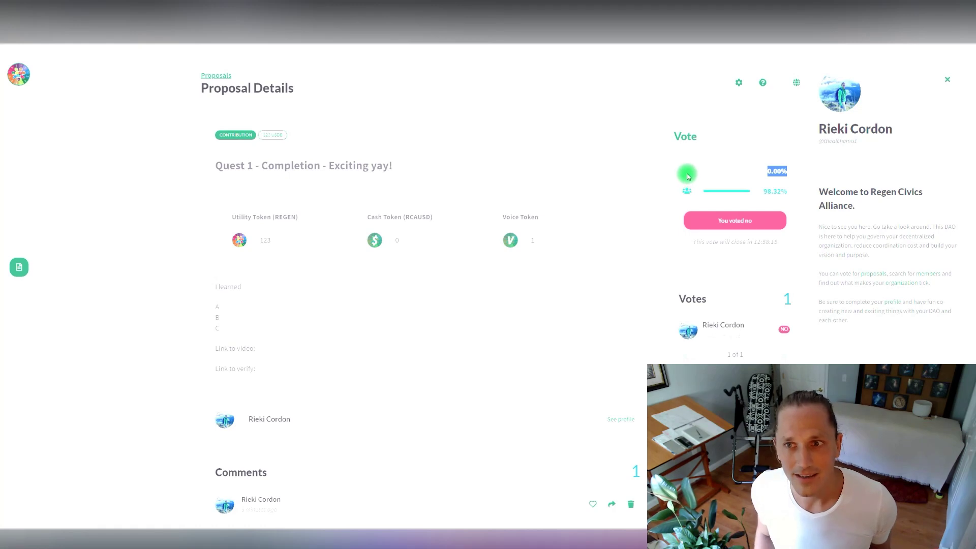
left_click_drag(778, 242, 758, 242)
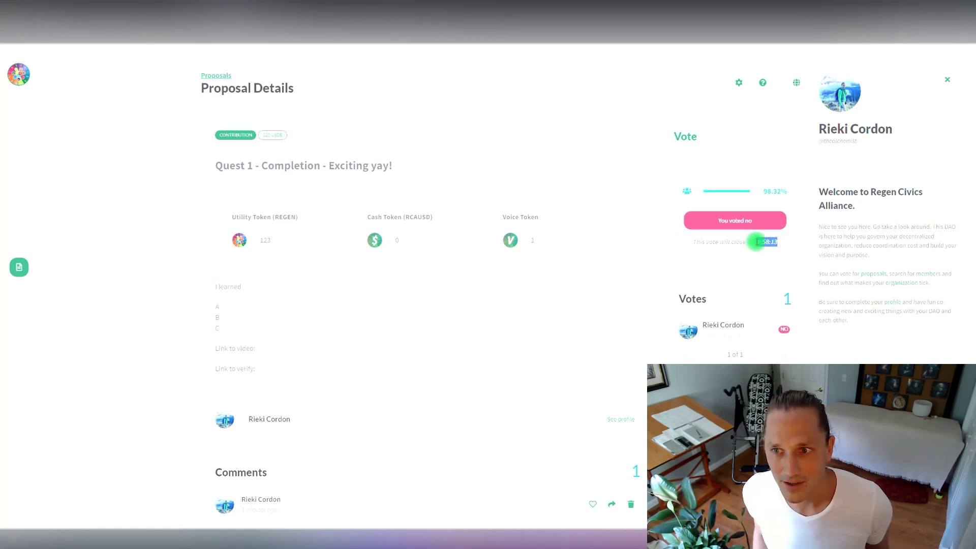
triple_click(757, 242)
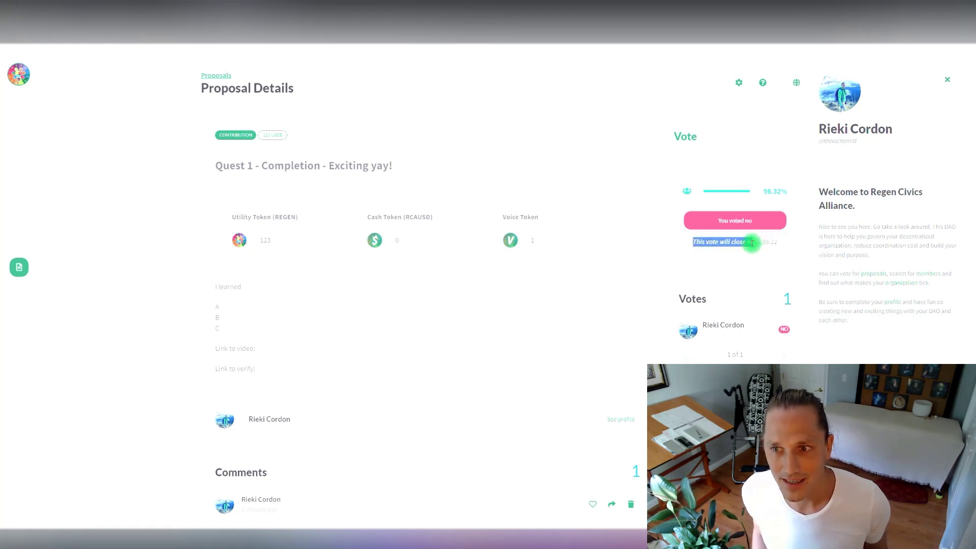
left_click(644, 212)
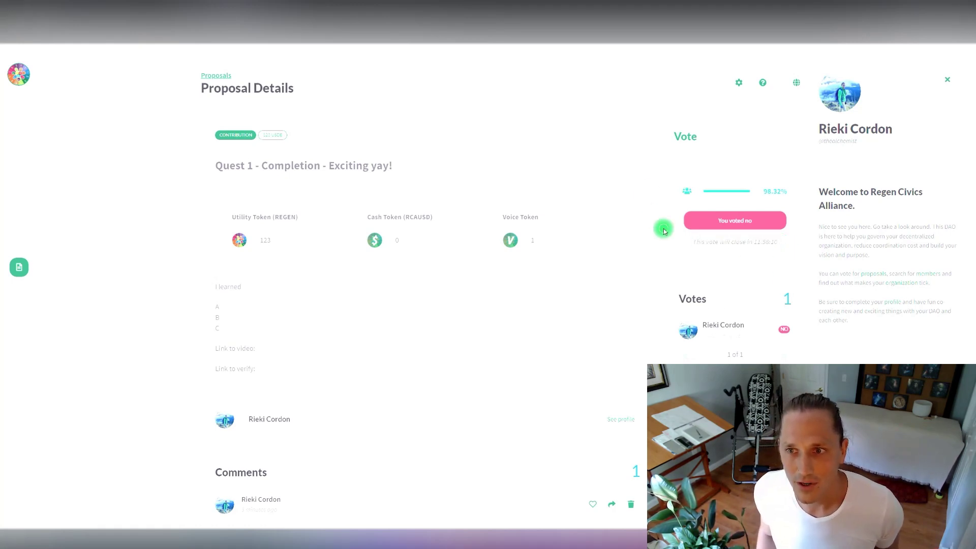
View the Yes, Abstain and No choices for changing the vote and compare the proposal's unity and quorum percentages
left_click(731, 222)
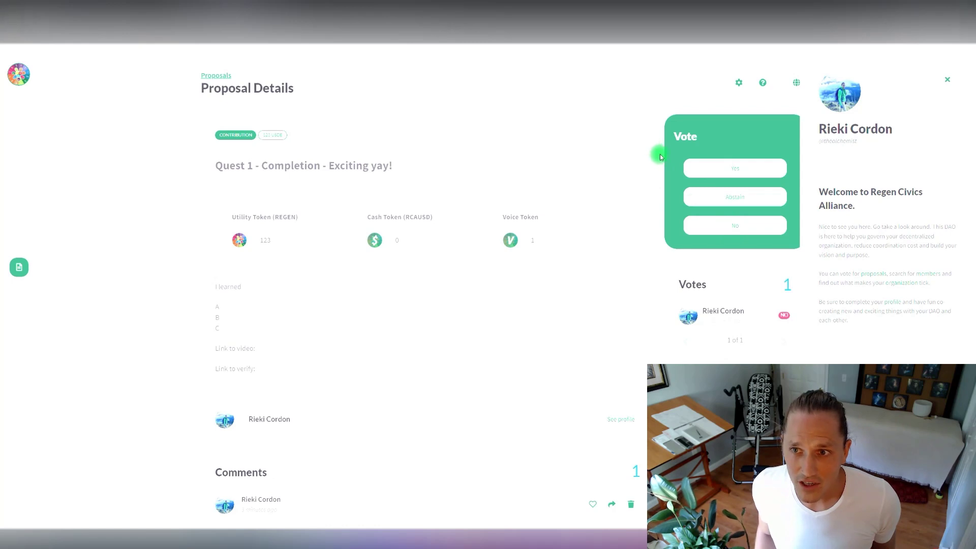
left_click(735, 201)
left_click(552, 171)
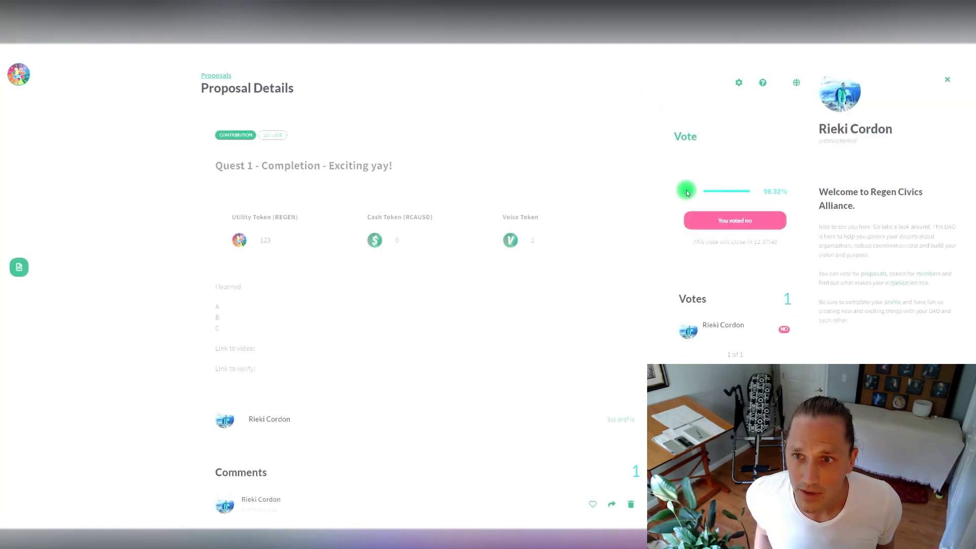
left_click_drag(794, 193, 771, 171)
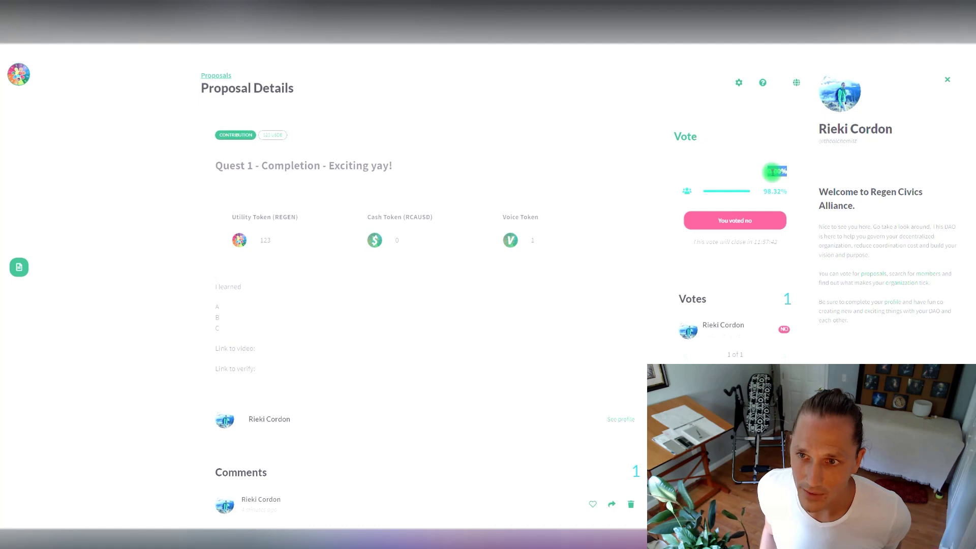
left_click_drag(772, 172, 786, 191)
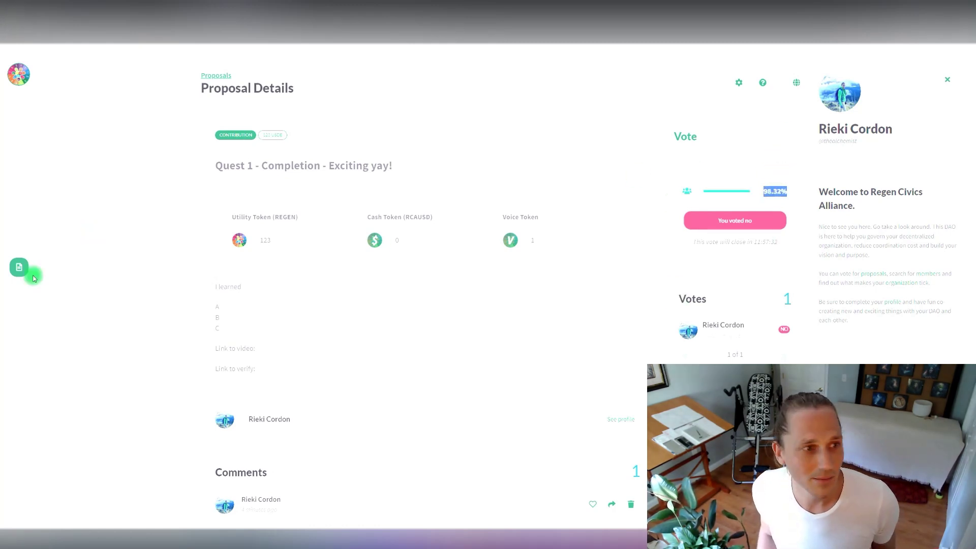
Check the Quest 1 proposal among the active proposals and review the outcomes of past proposals in the proposal history
left_click(19, 268)
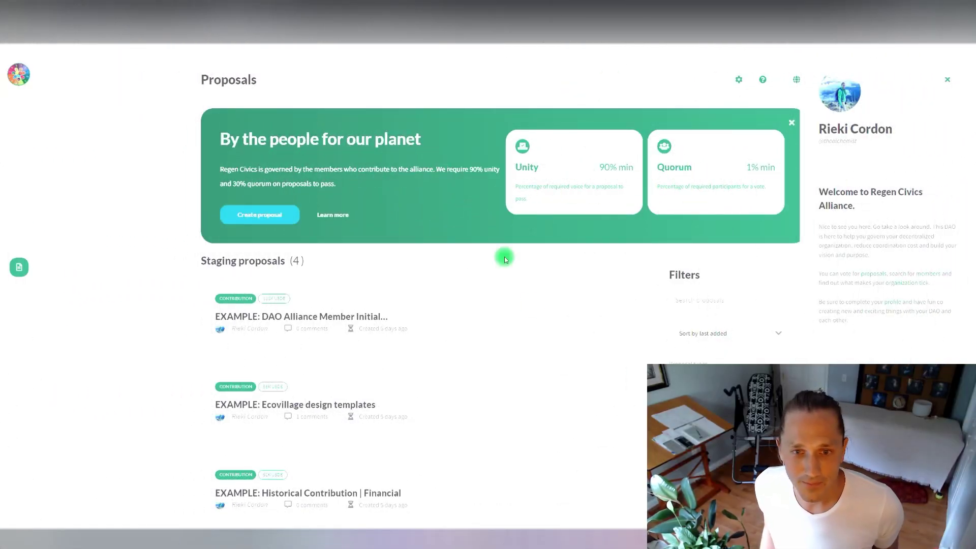
scroll(645, 312, "down", 5)
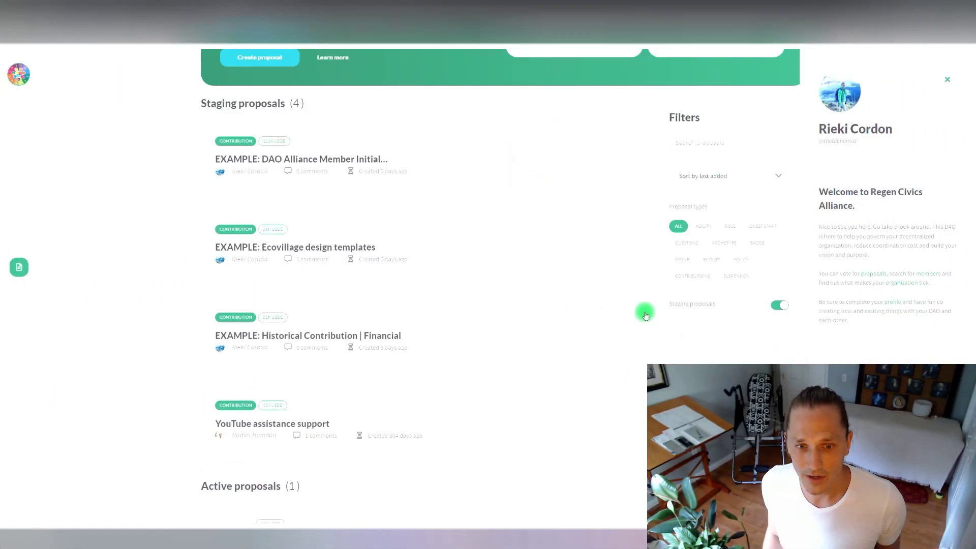
scroll(644, 314, "down", 3)
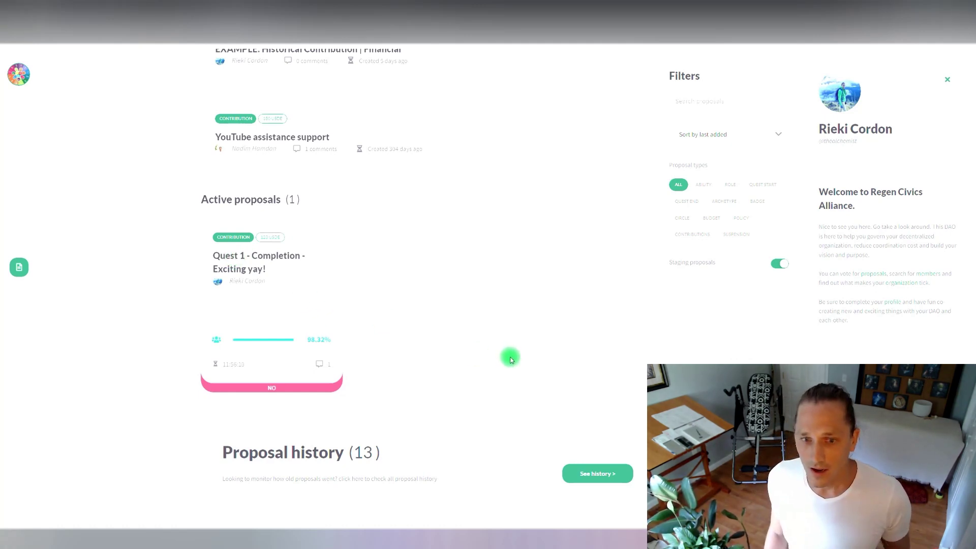
left_click(598, 479)
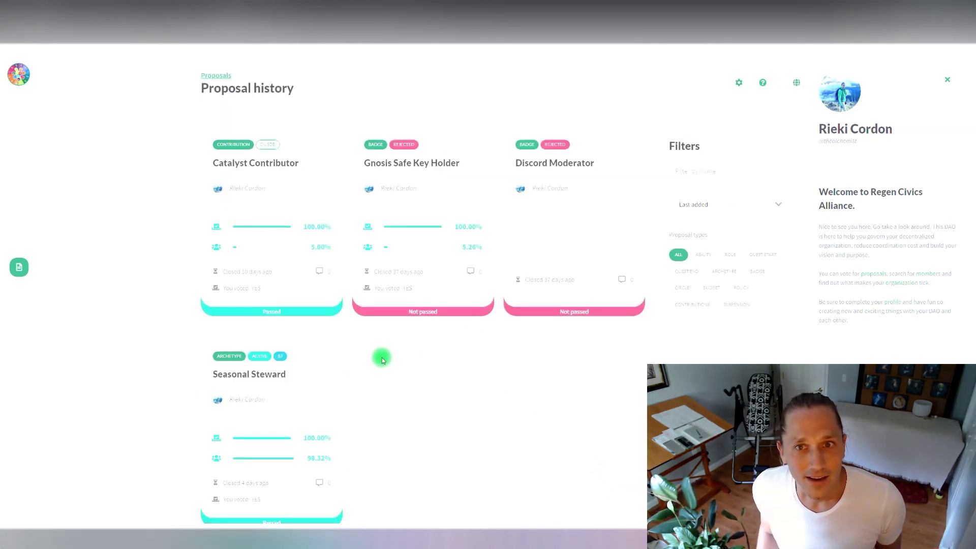
scroll(355, 296, "down", 2)
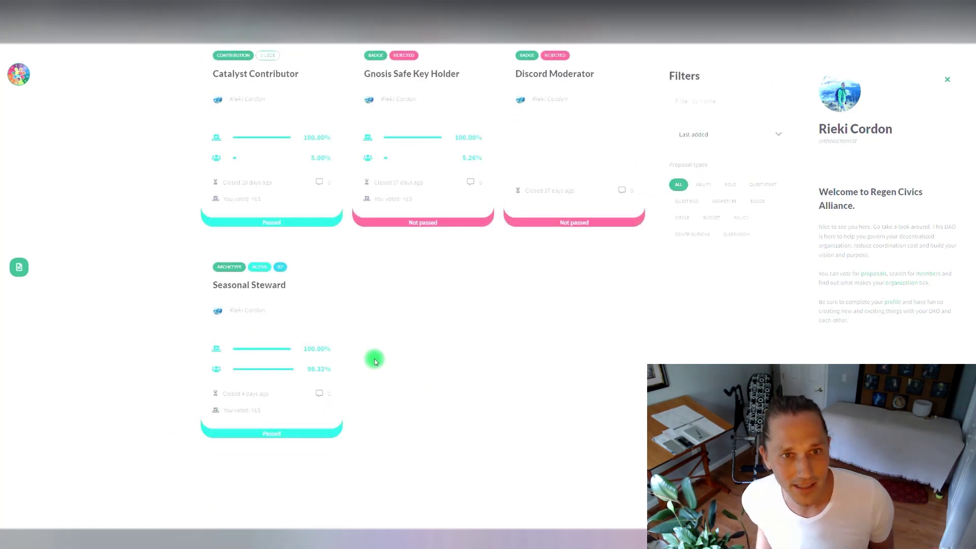
scroll(381, 376, "up", 2)
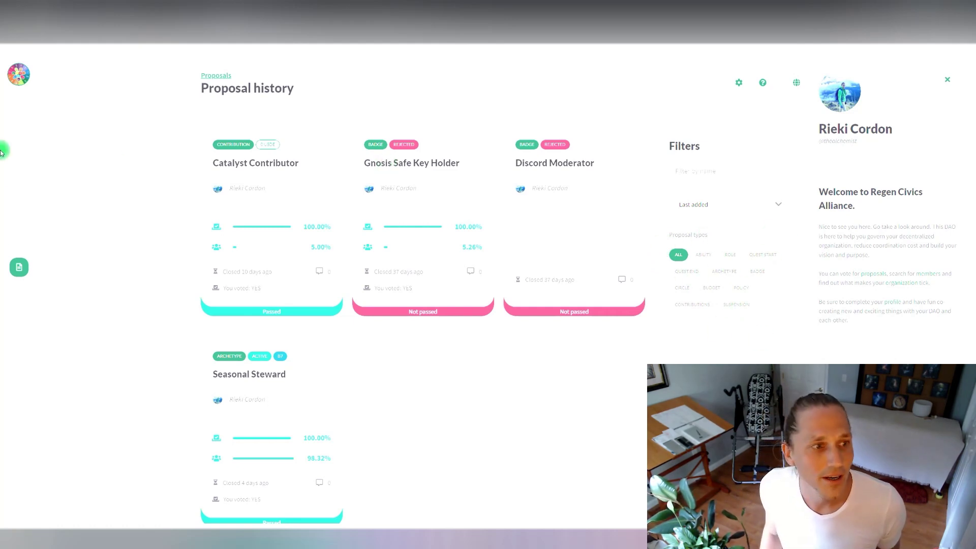
Open your own member profile and review its projects, organizations, badges, wallet and About section
left_click(19, 268)
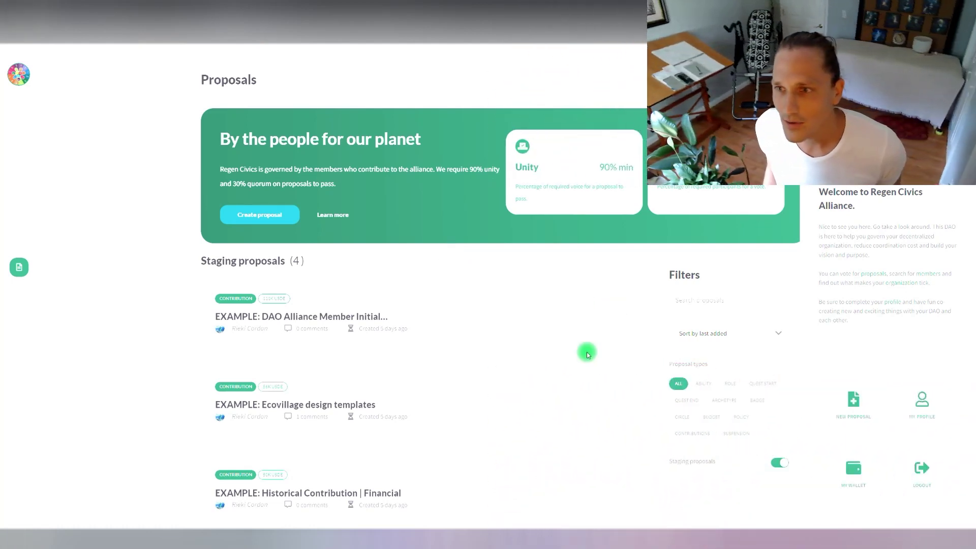
scroll(586, 349, "down", 2)
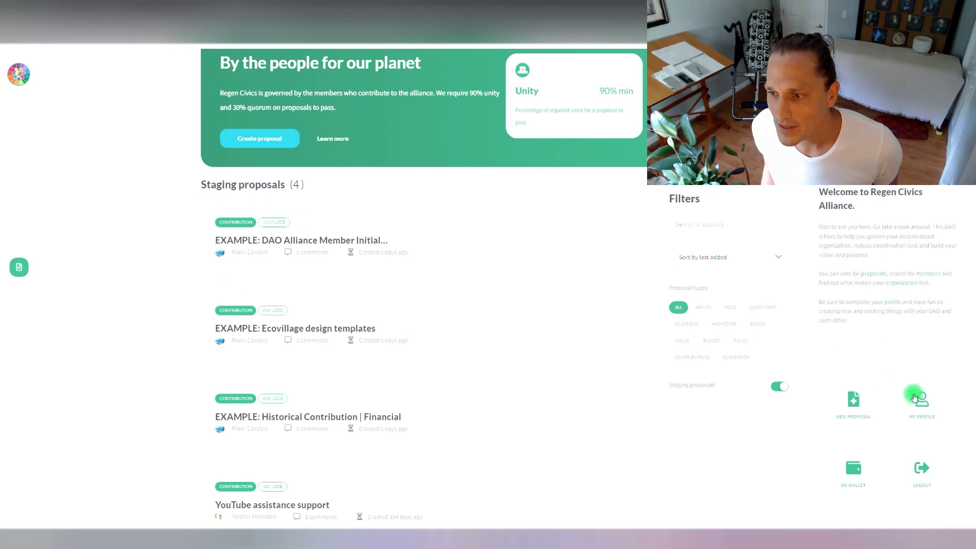
left_click(923, 418)
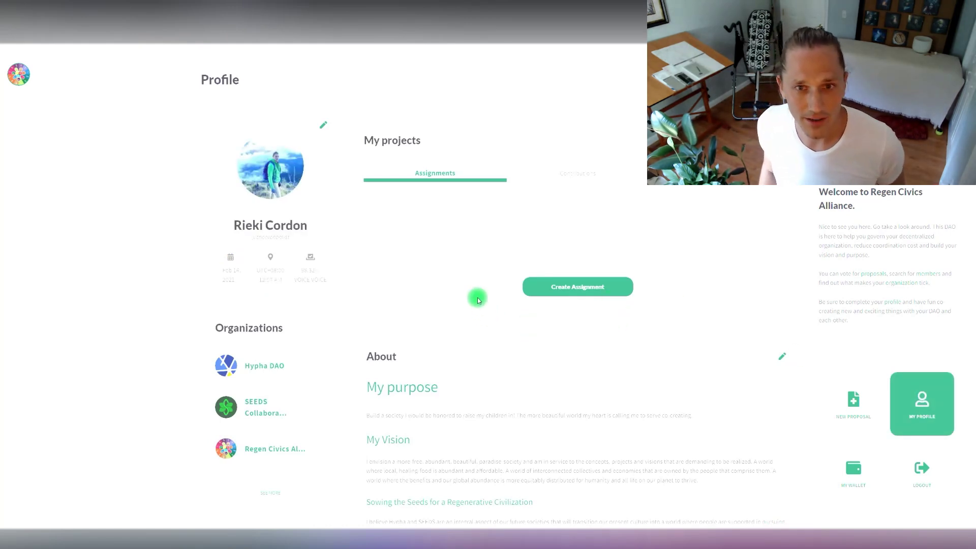
scroll(338, 272, "down", 5)
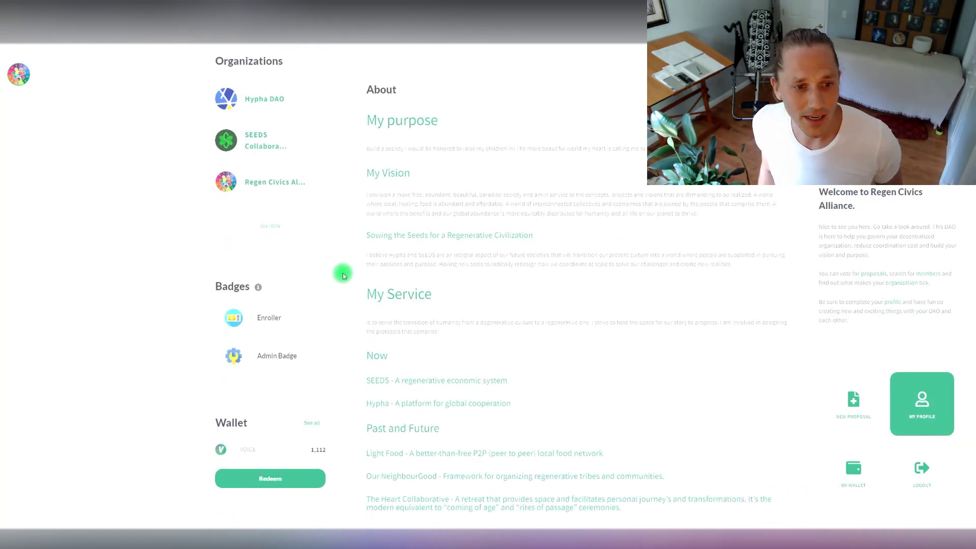
scroll(340, 274, "up", 3)
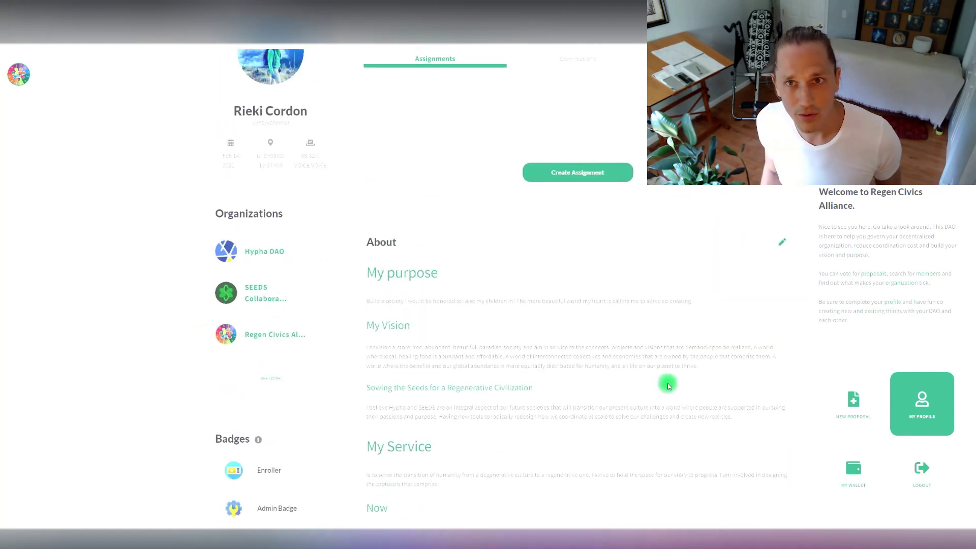
scroll(576, 293, "up", 1)
scroll(576, 292, "up", 2)
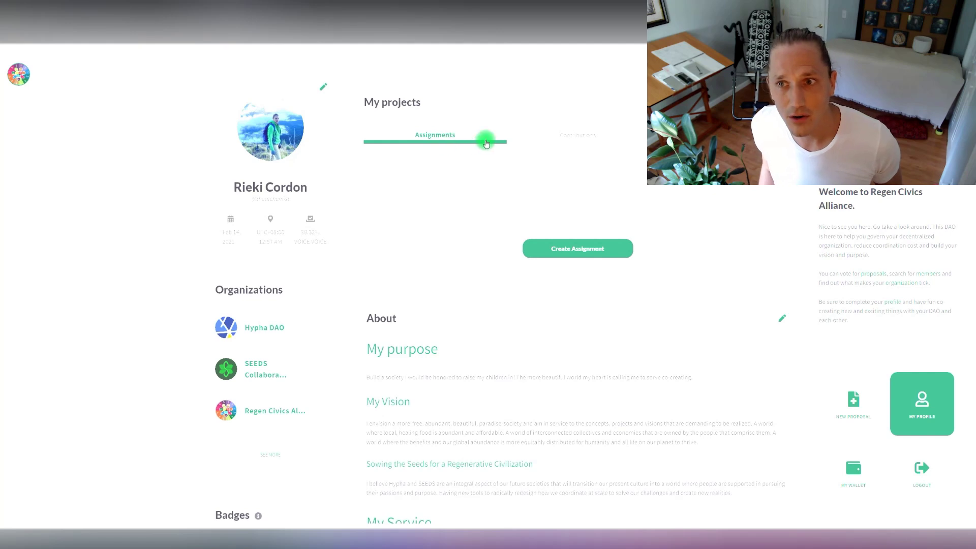
scroll(492, 305, "up", 1)
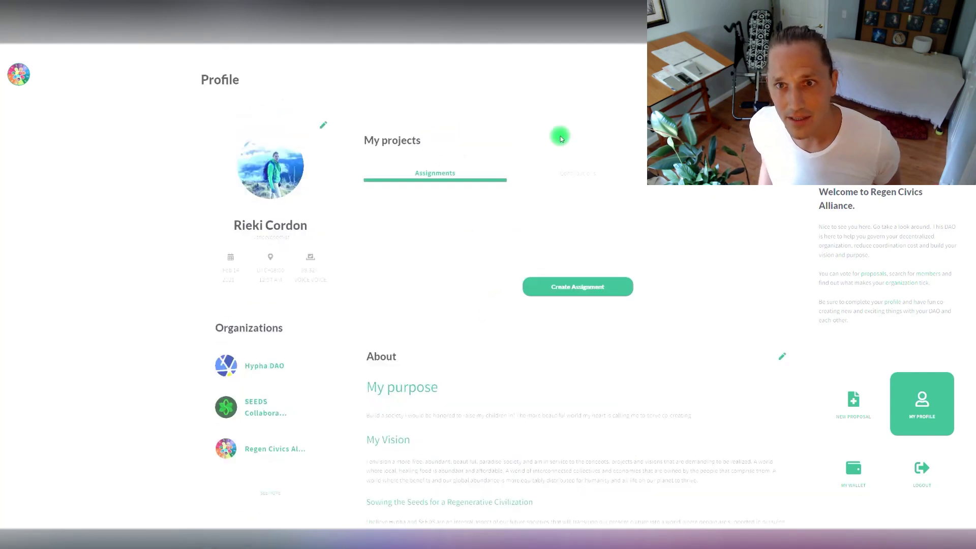
Switch My projects from assignments to quests and review the profile's About section, badges, wallet and recent votes
left_click(576, 173)
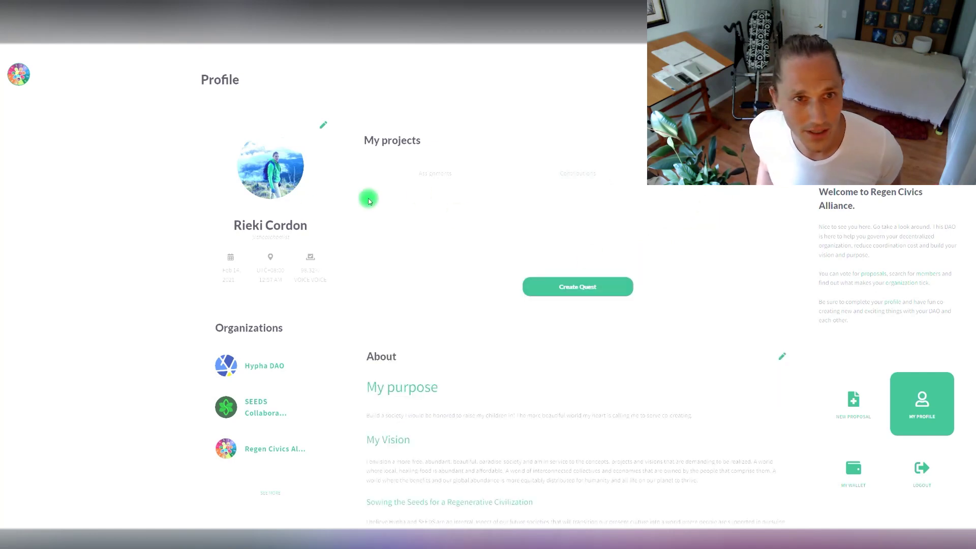
scroll(348, 285, "down", 5)
scroll(350, 288, "down", 2)
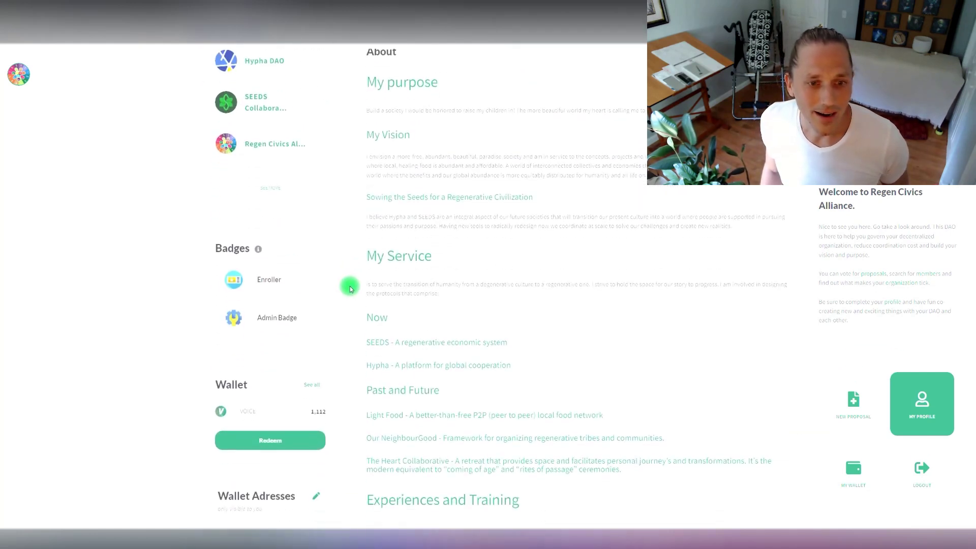
scroll(349, 289, "down", 5)
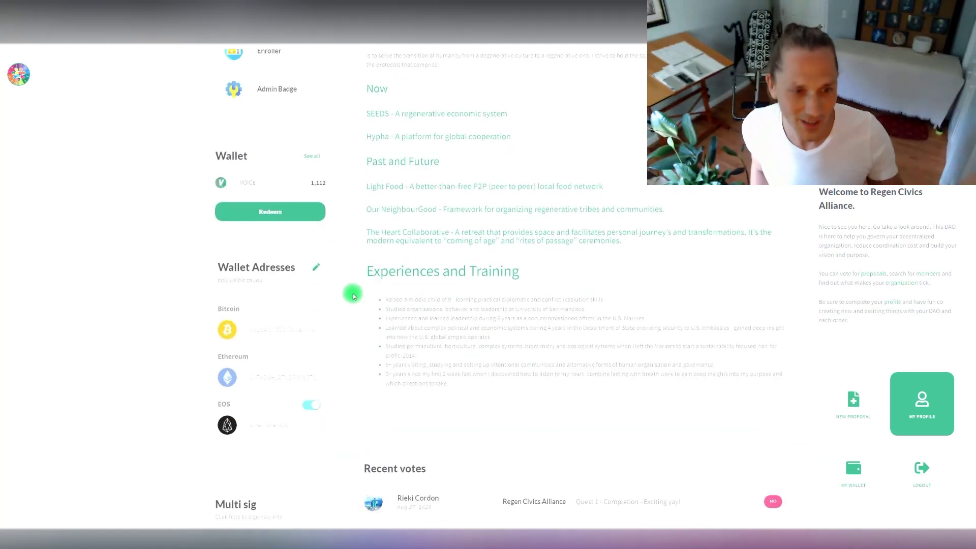
scroll(355, 294, "down", 3)
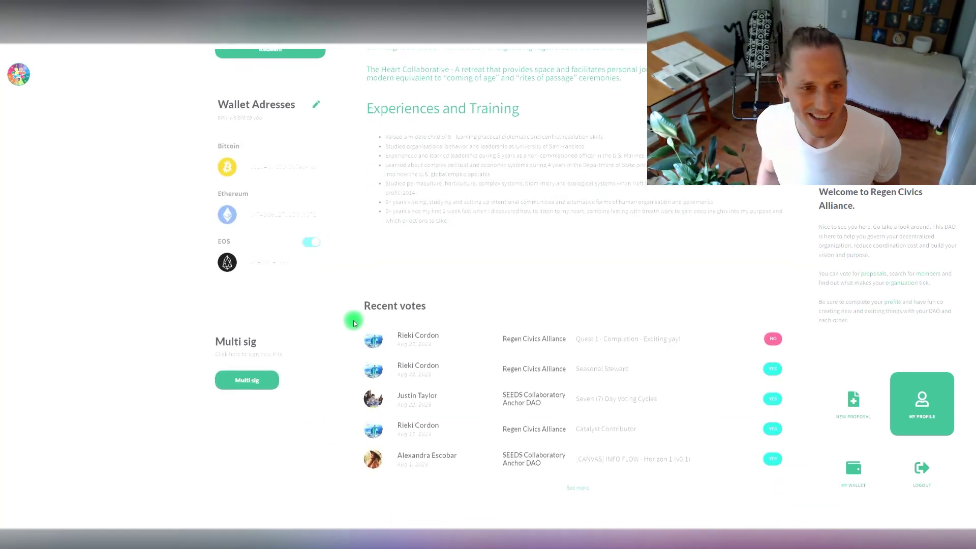
scroll(351, 330, "up", 1)
scroll(350, 334, "up", 5)
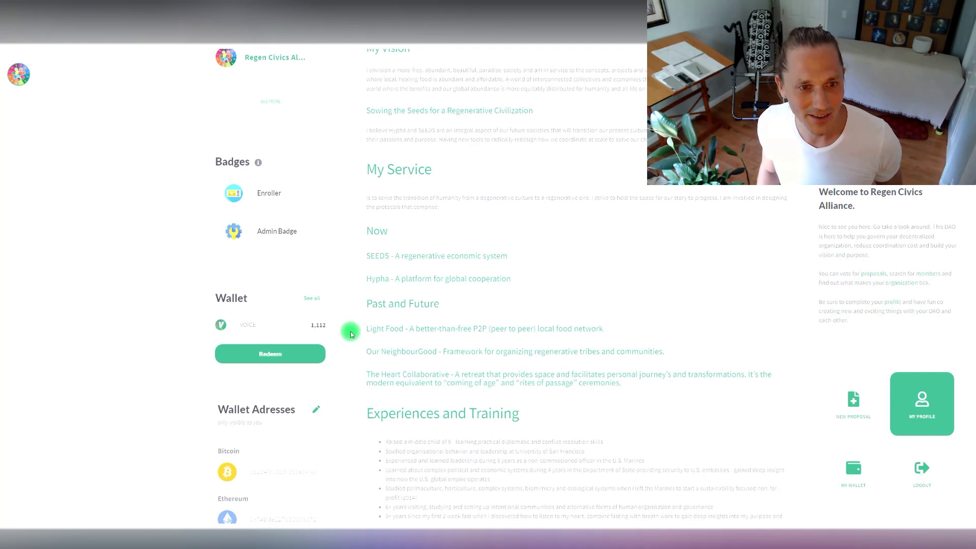
scroll(351, 334, "up", 1)
Examine the Bitcoin, Ethereum and EOS entries under the profile's wallet addresses
scroll(349, 332, "down", 5)
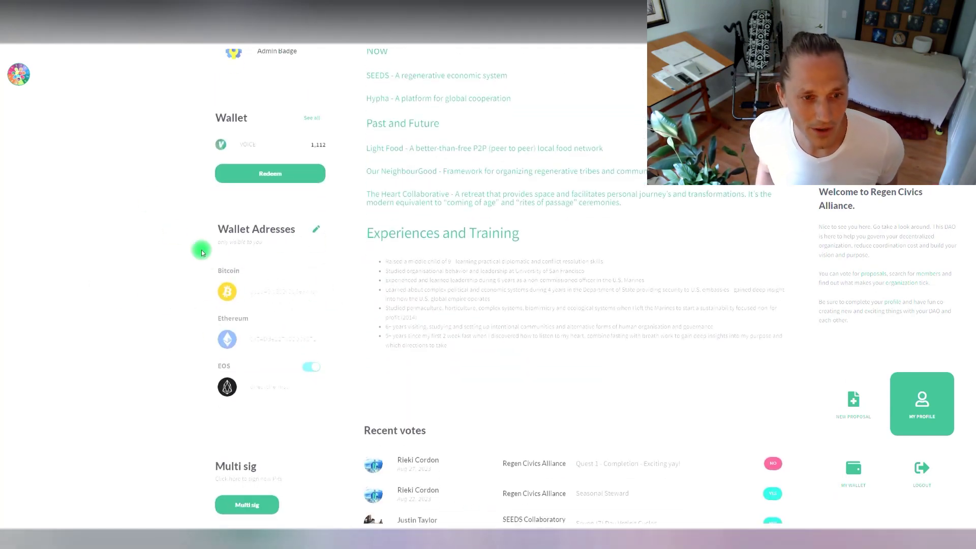
mouse_move(281, 296)
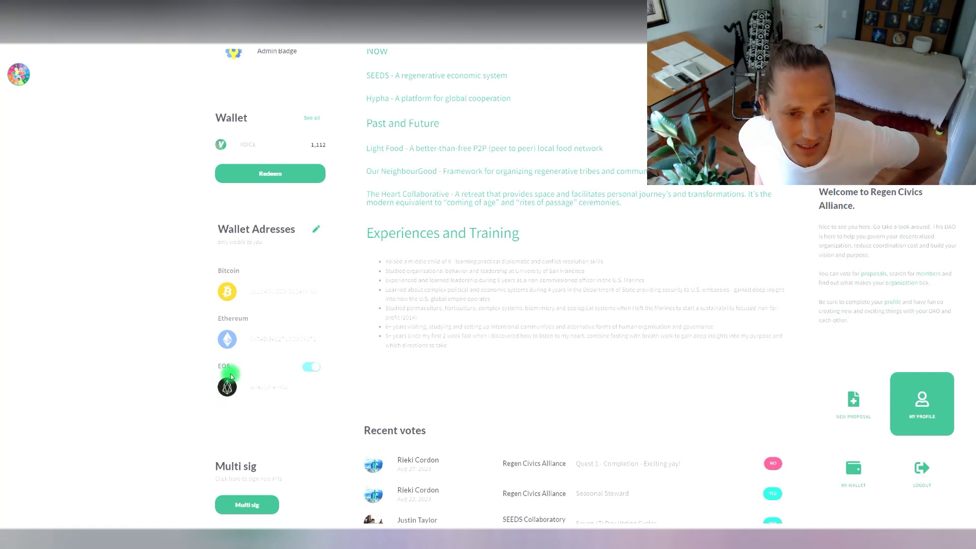
left_click_drag(232, 370, 219, 369)
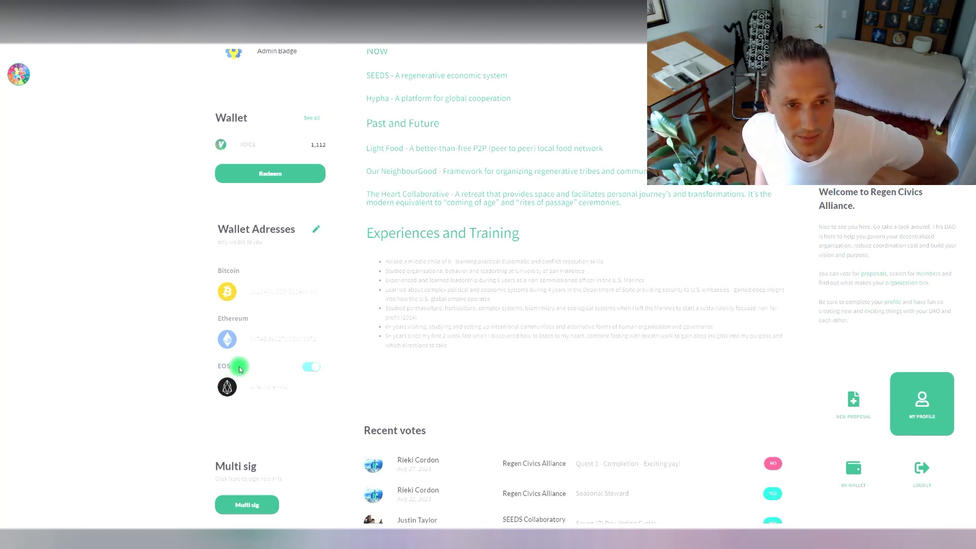
left_click_drag(236, 365, 220, 359)
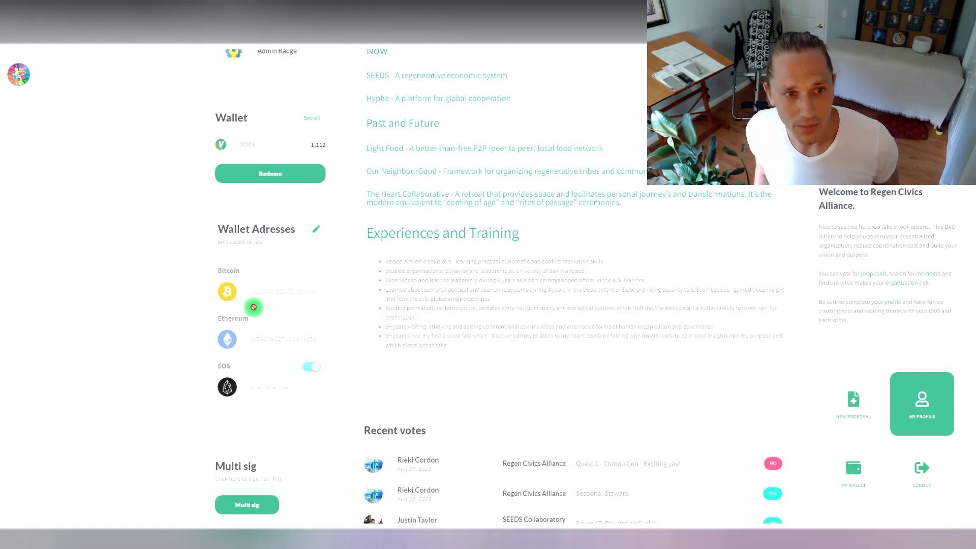
mouse_move(258, 293)
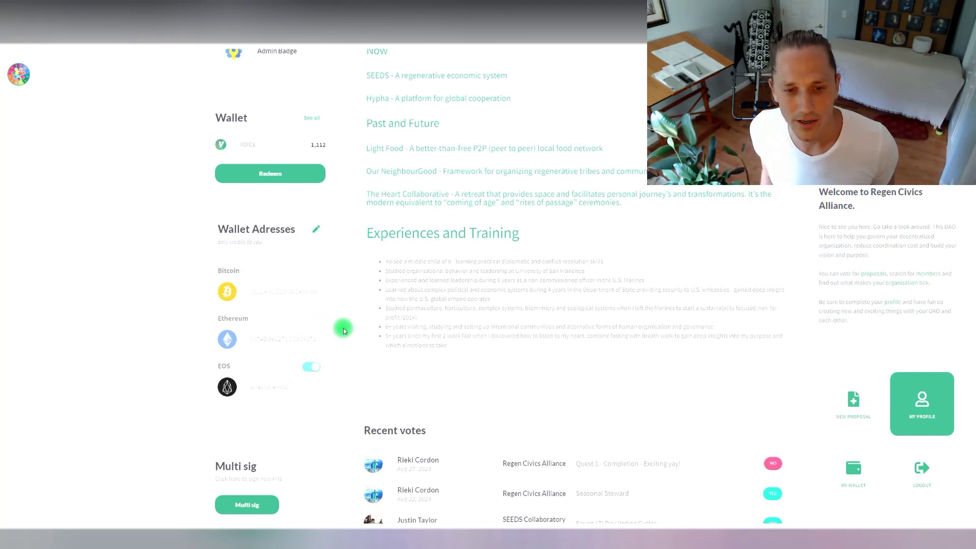
scroll(347, 355, "down", 3)
Return to the Regen Civics proposals page and look through the staging proposals
scroll(350, 371, "up", 10)
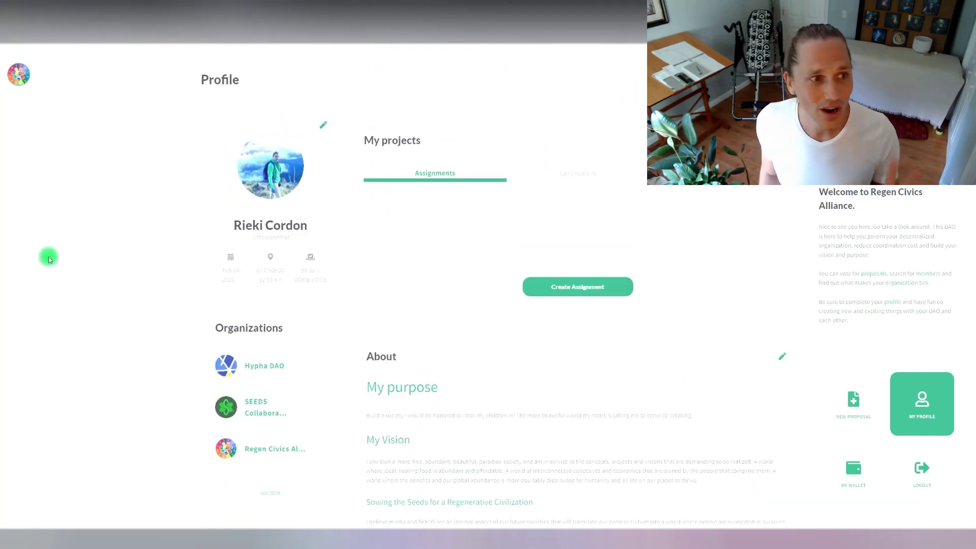
left_click(20, 267)
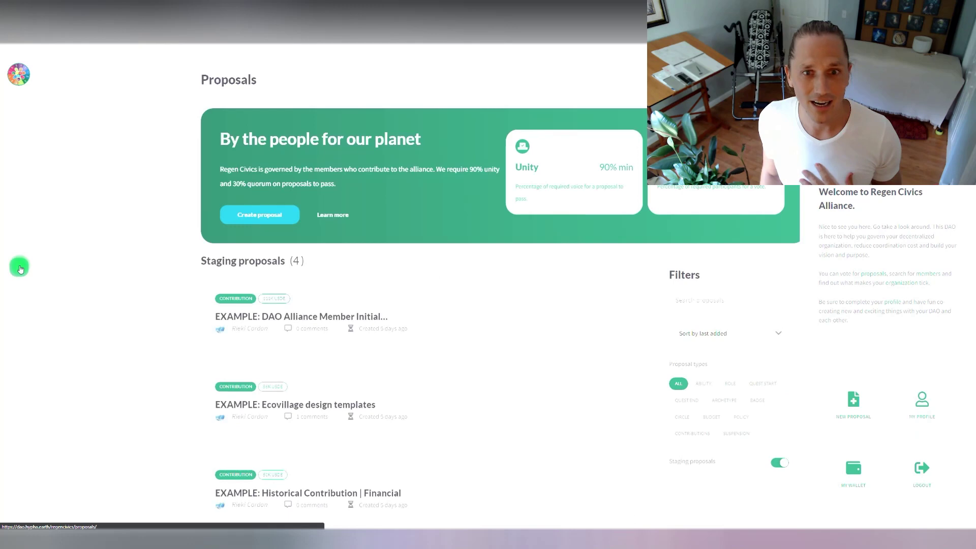
scroll(174, 352, "down", 3)
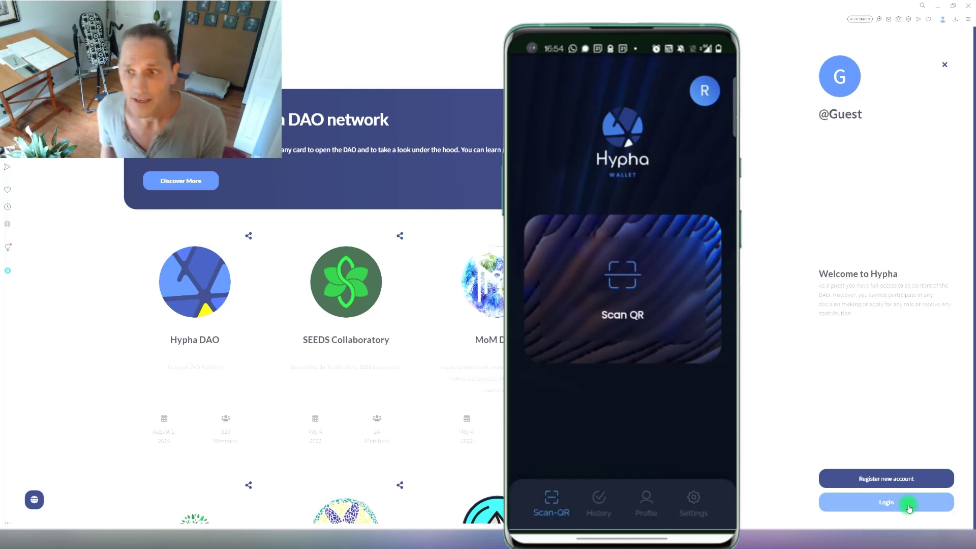
Log in to the Hypha DAO network with the existing Hypha account and open your own member profile
left_click(885, 504)
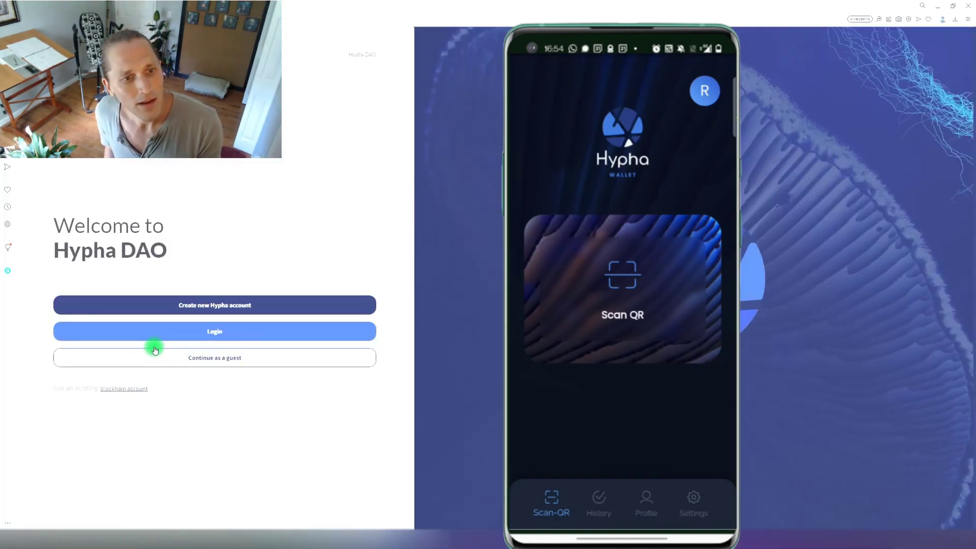
left_click(212, 331)
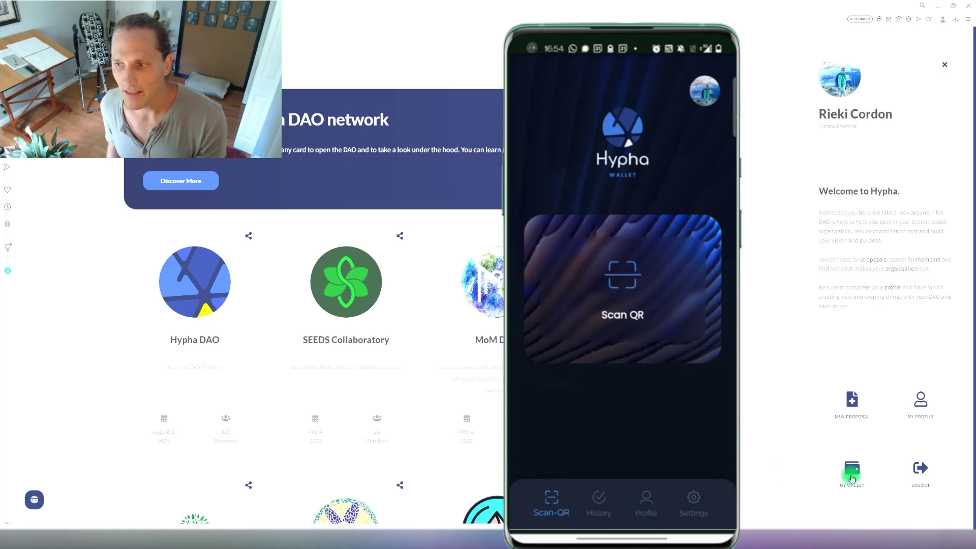
left_click(936, 416)
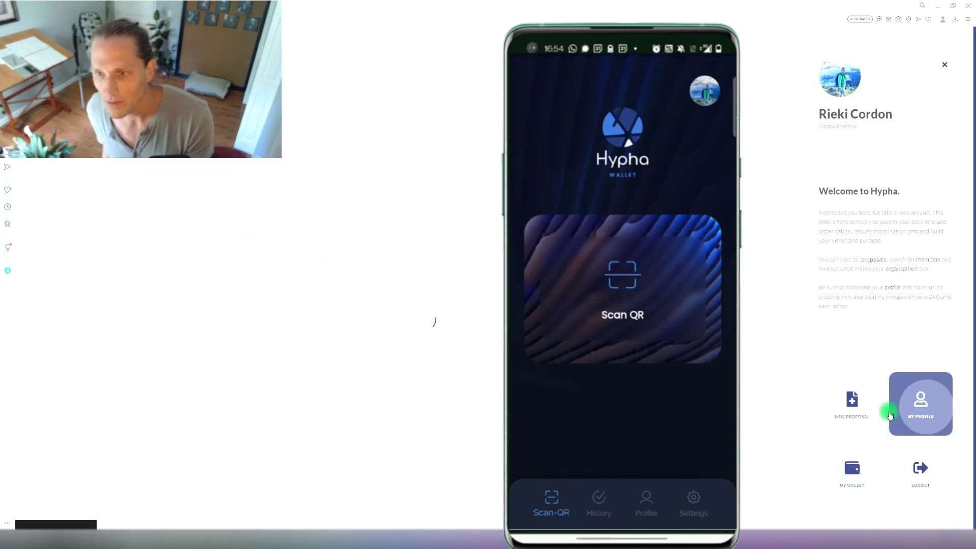